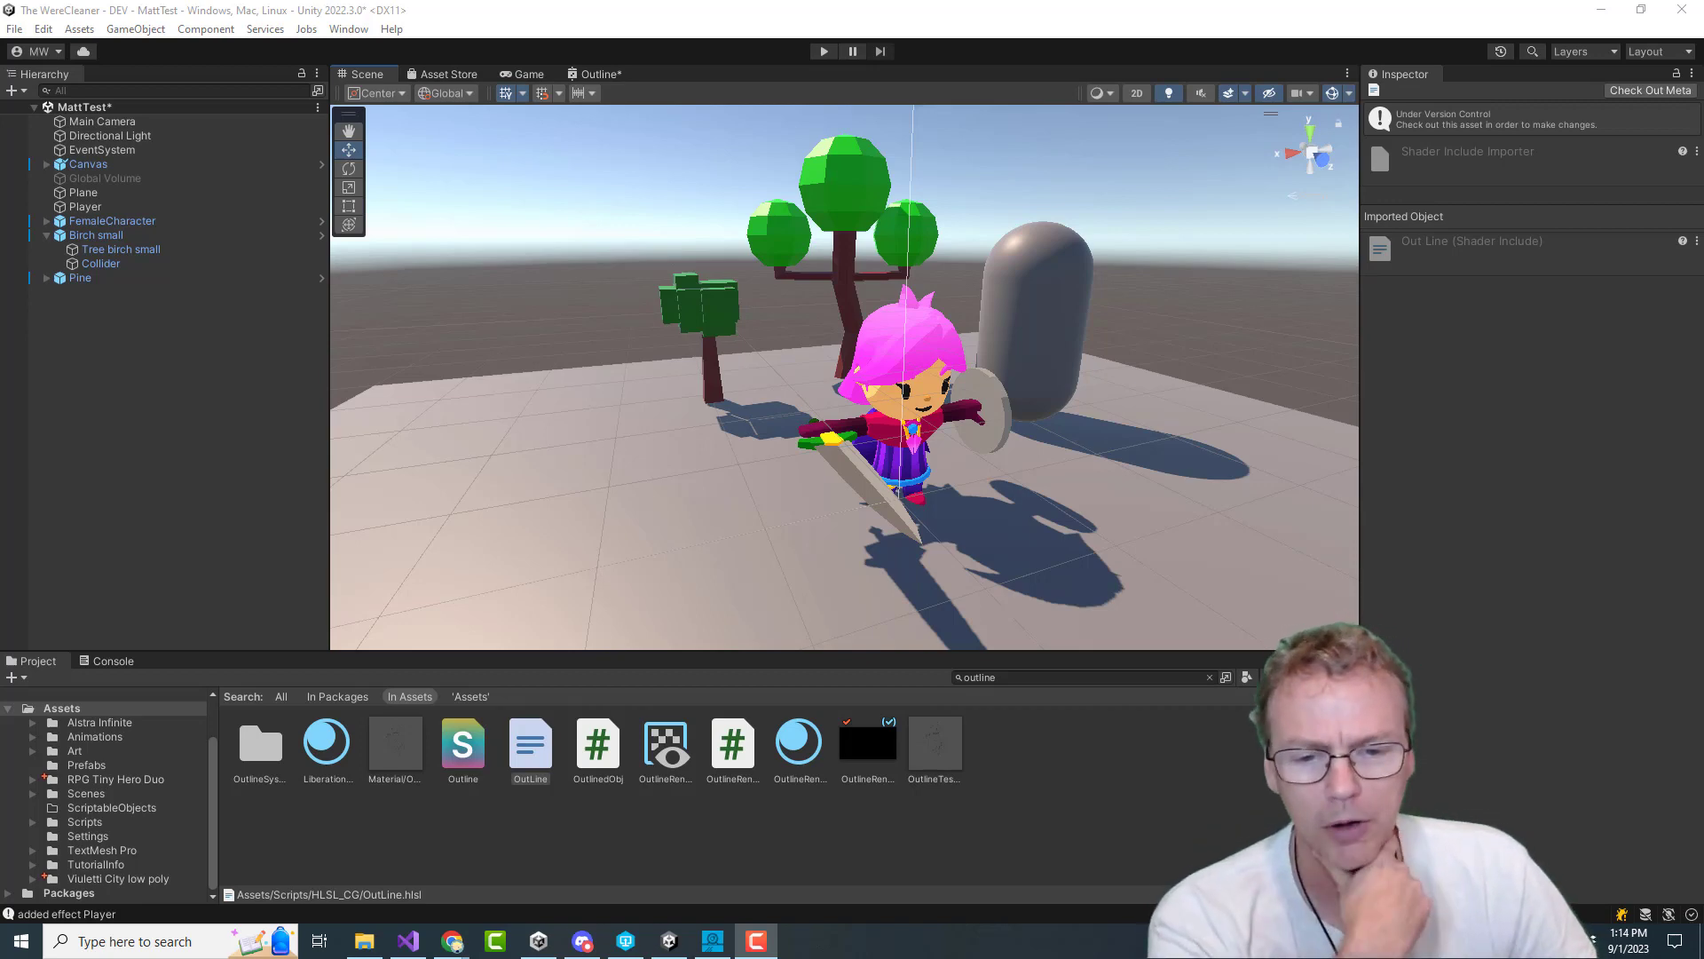
Switch to Chrome to examine the black outlines in the junglebook1967.jpg picture, and return to Unity
mouse_move(453, 941)
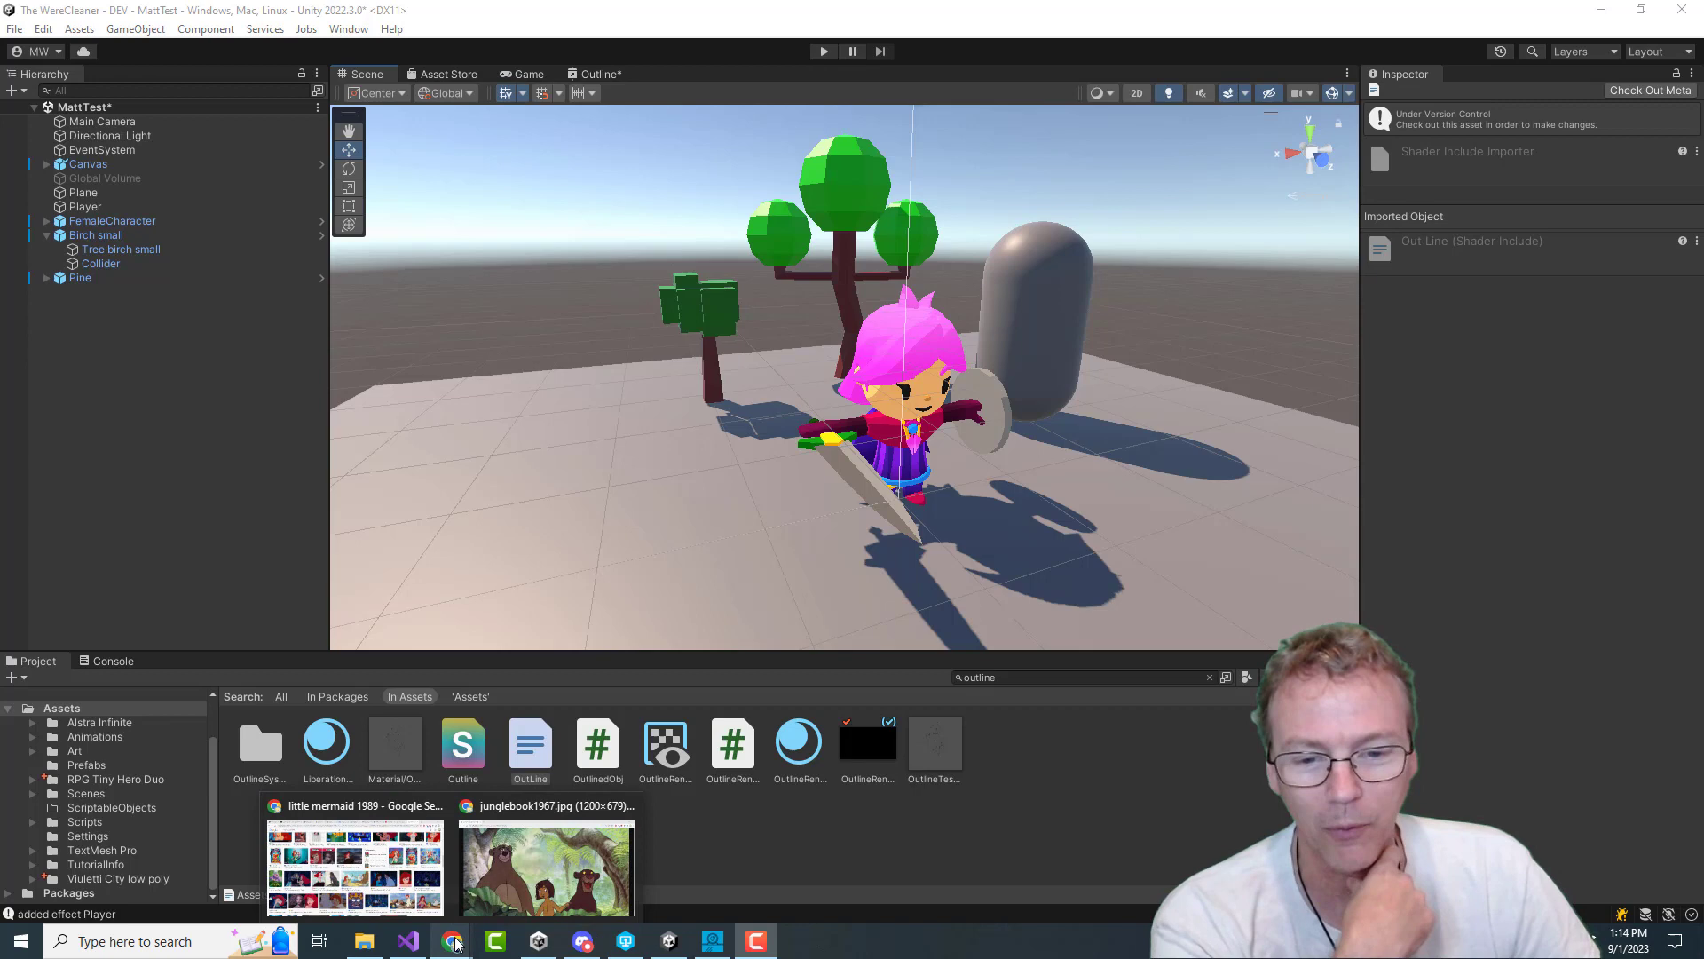
left_click(530, 871)
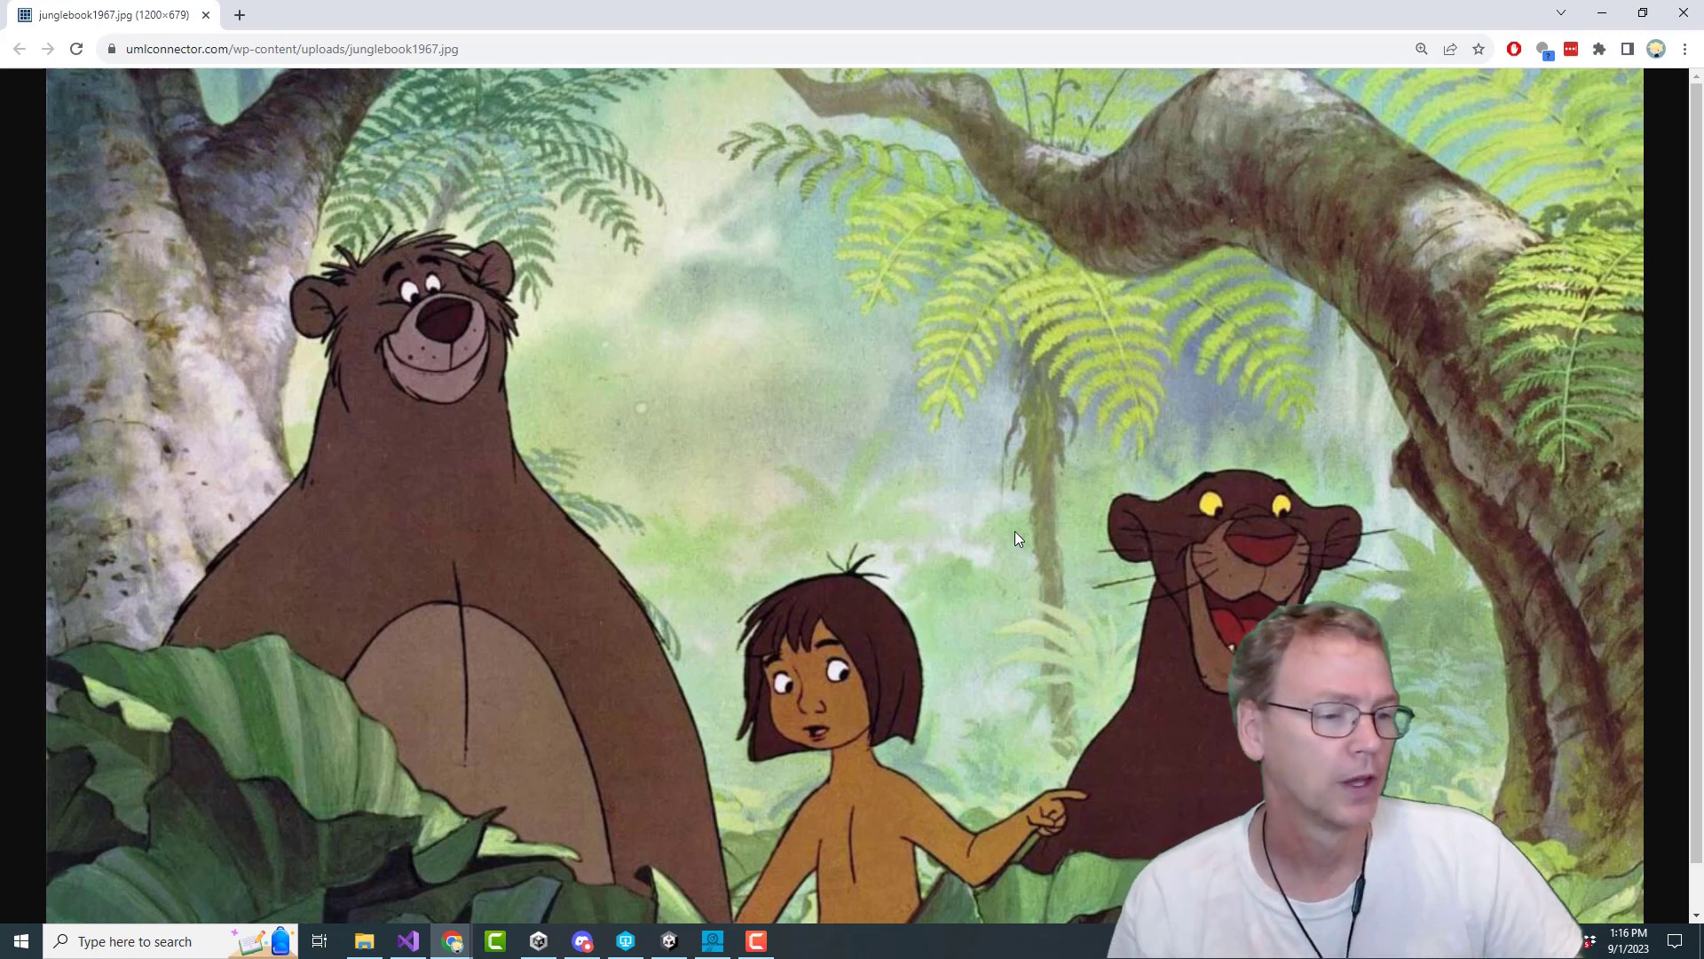
key("alt+Tab")
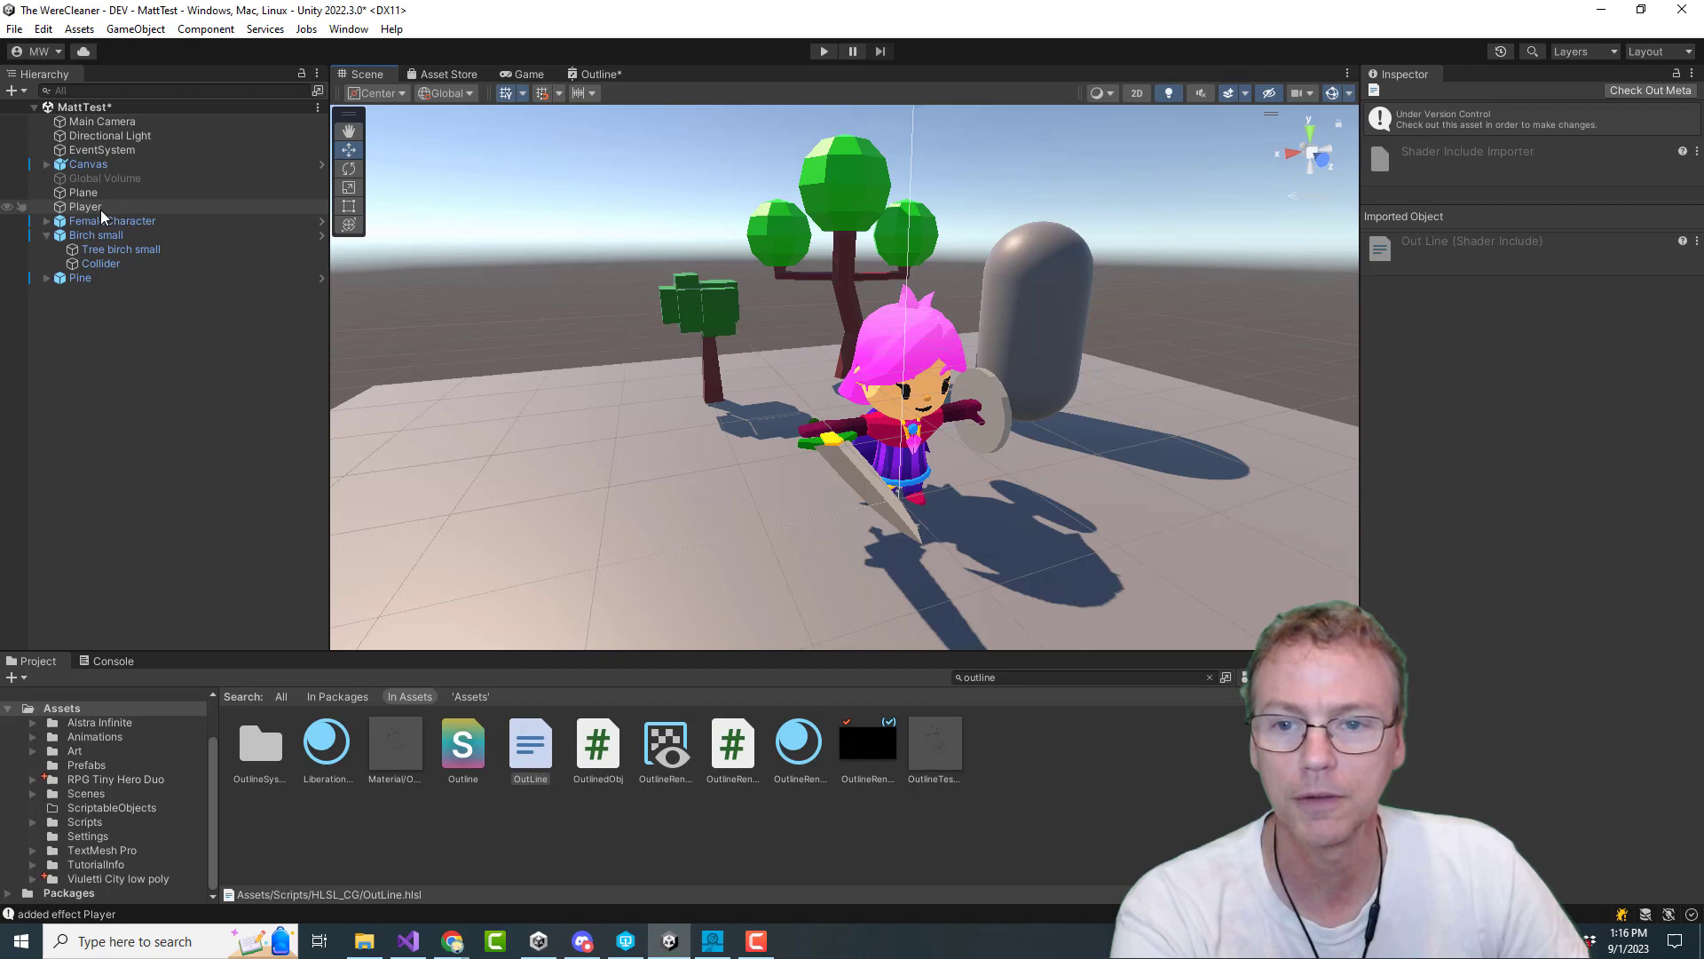
left_click(644, 782)
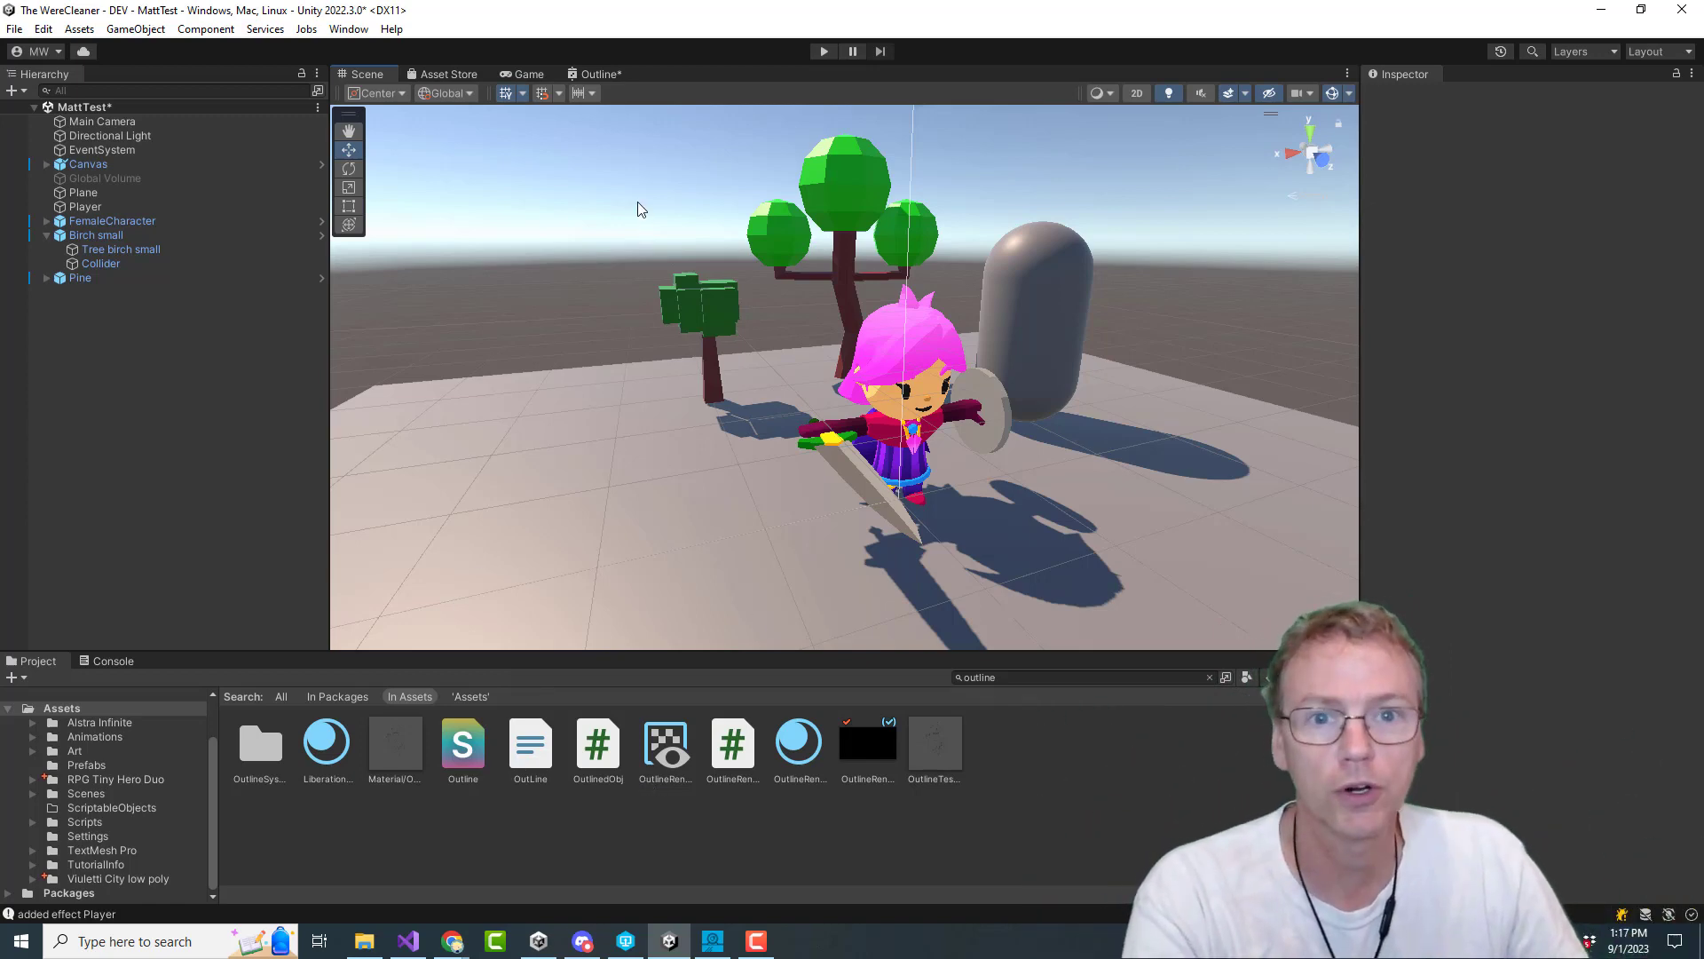
Examine the Outline shader graph's One Minus node and the OutLine.hlsl code in Visual Studio, and return to Unity
left_click(591, 75)
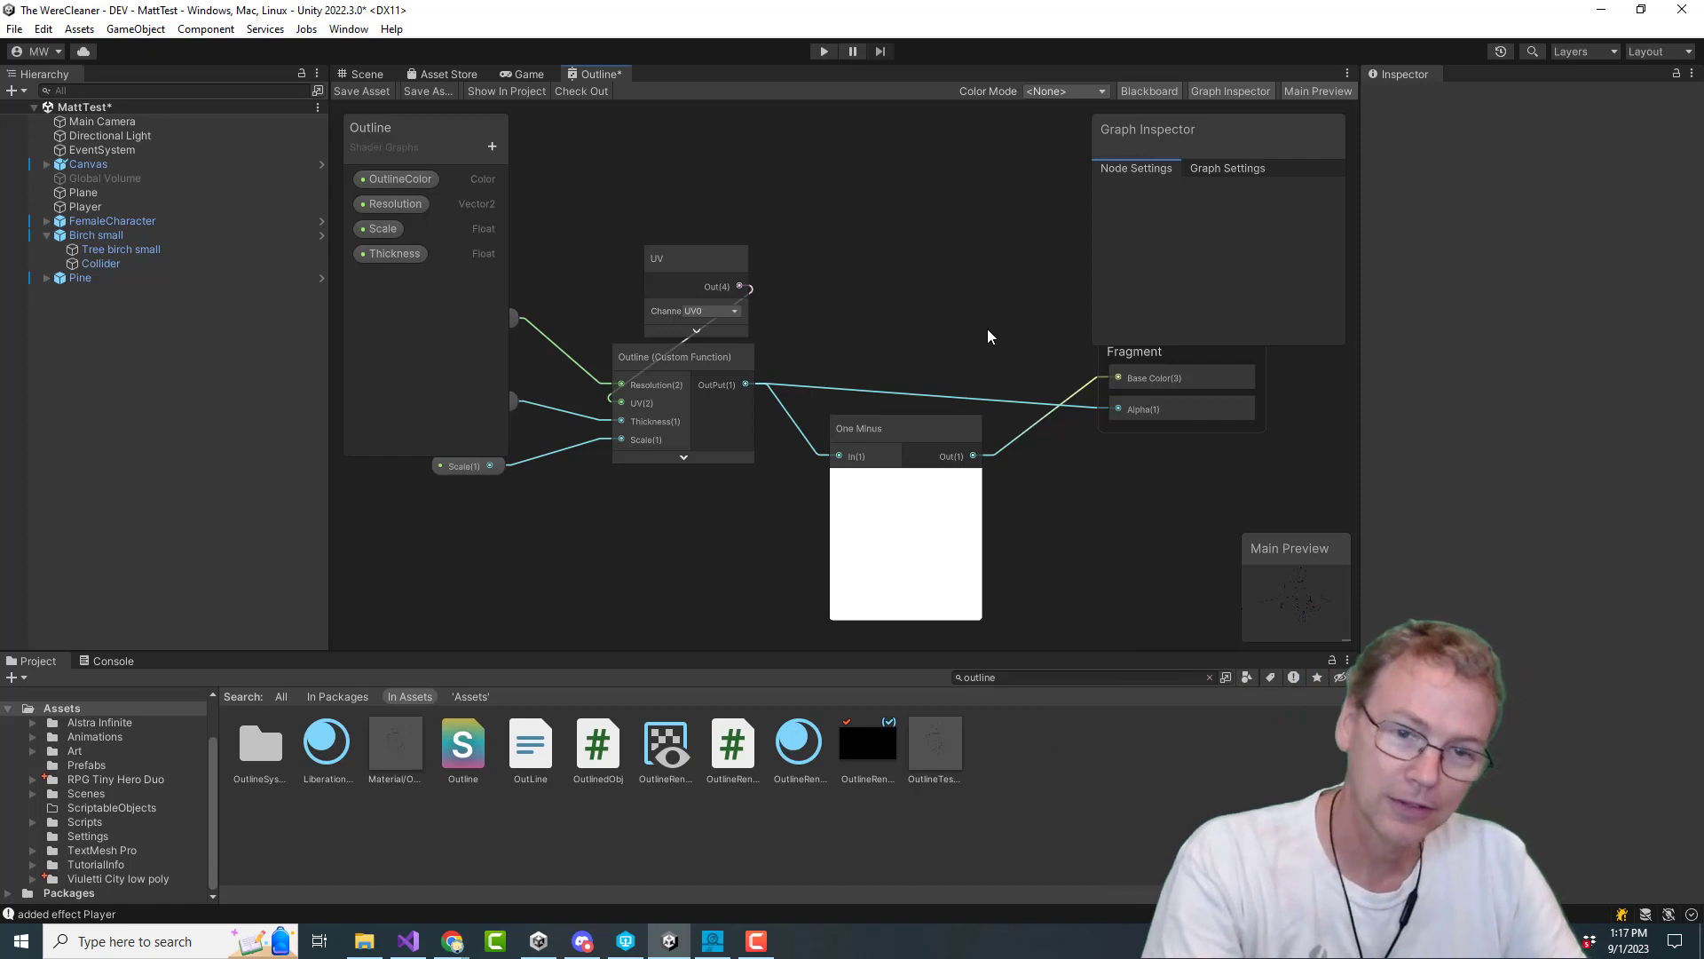
left_click(904, 433)
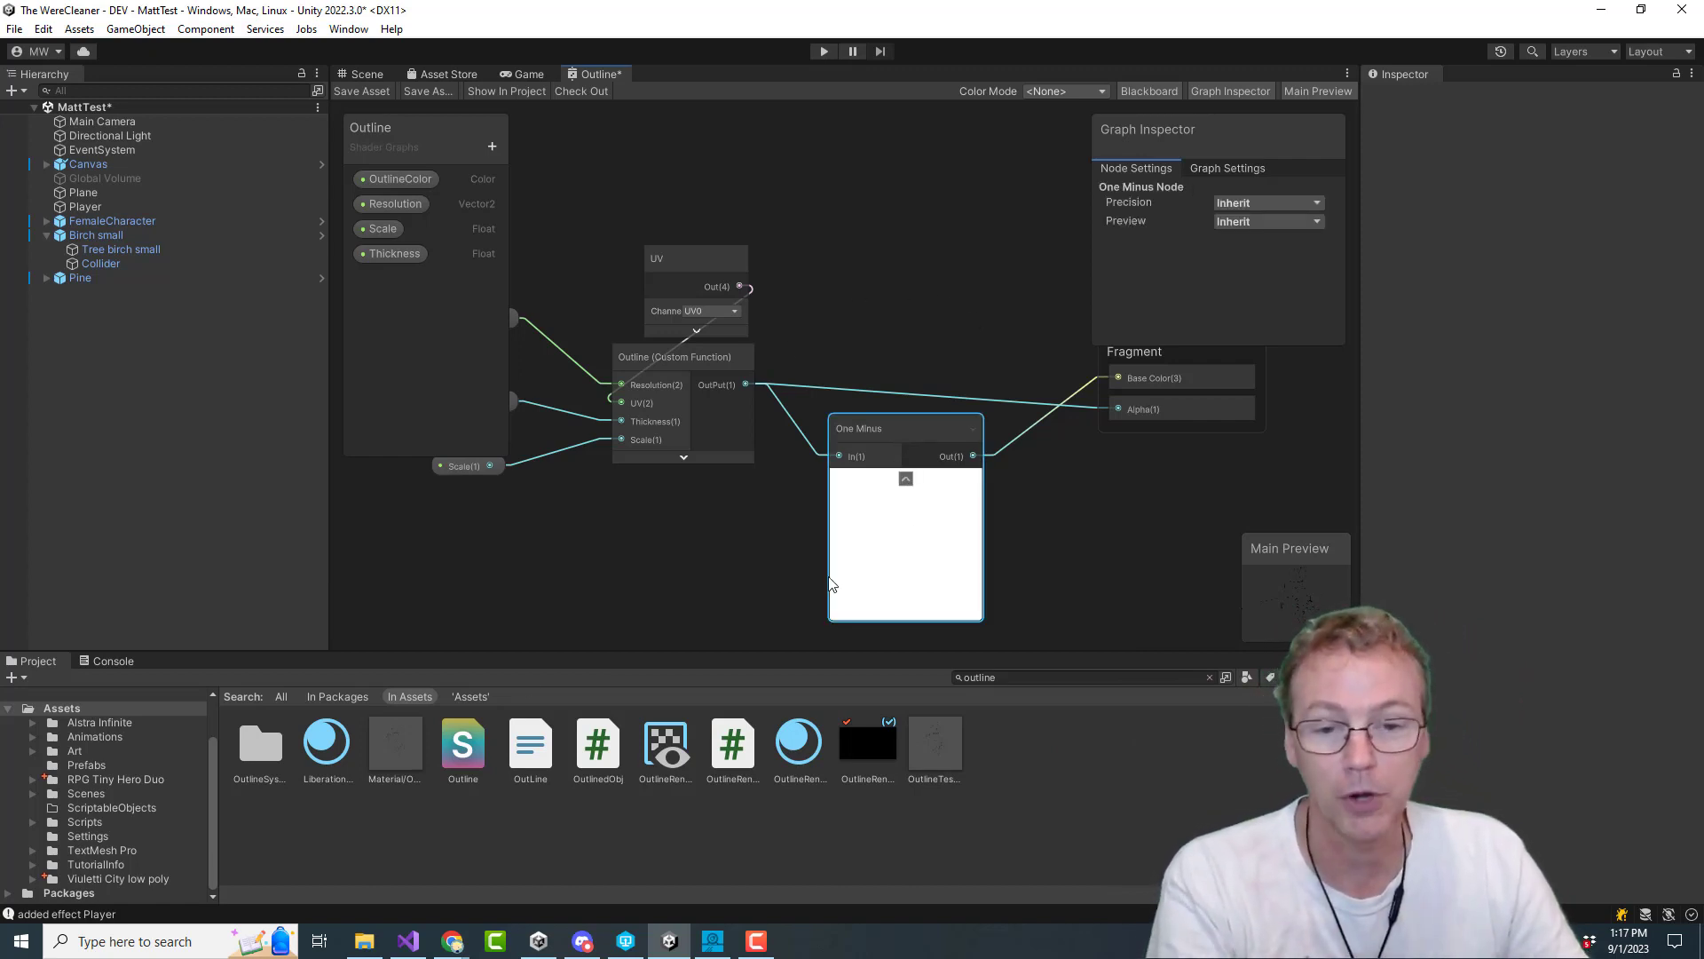
double_click(530, 755)
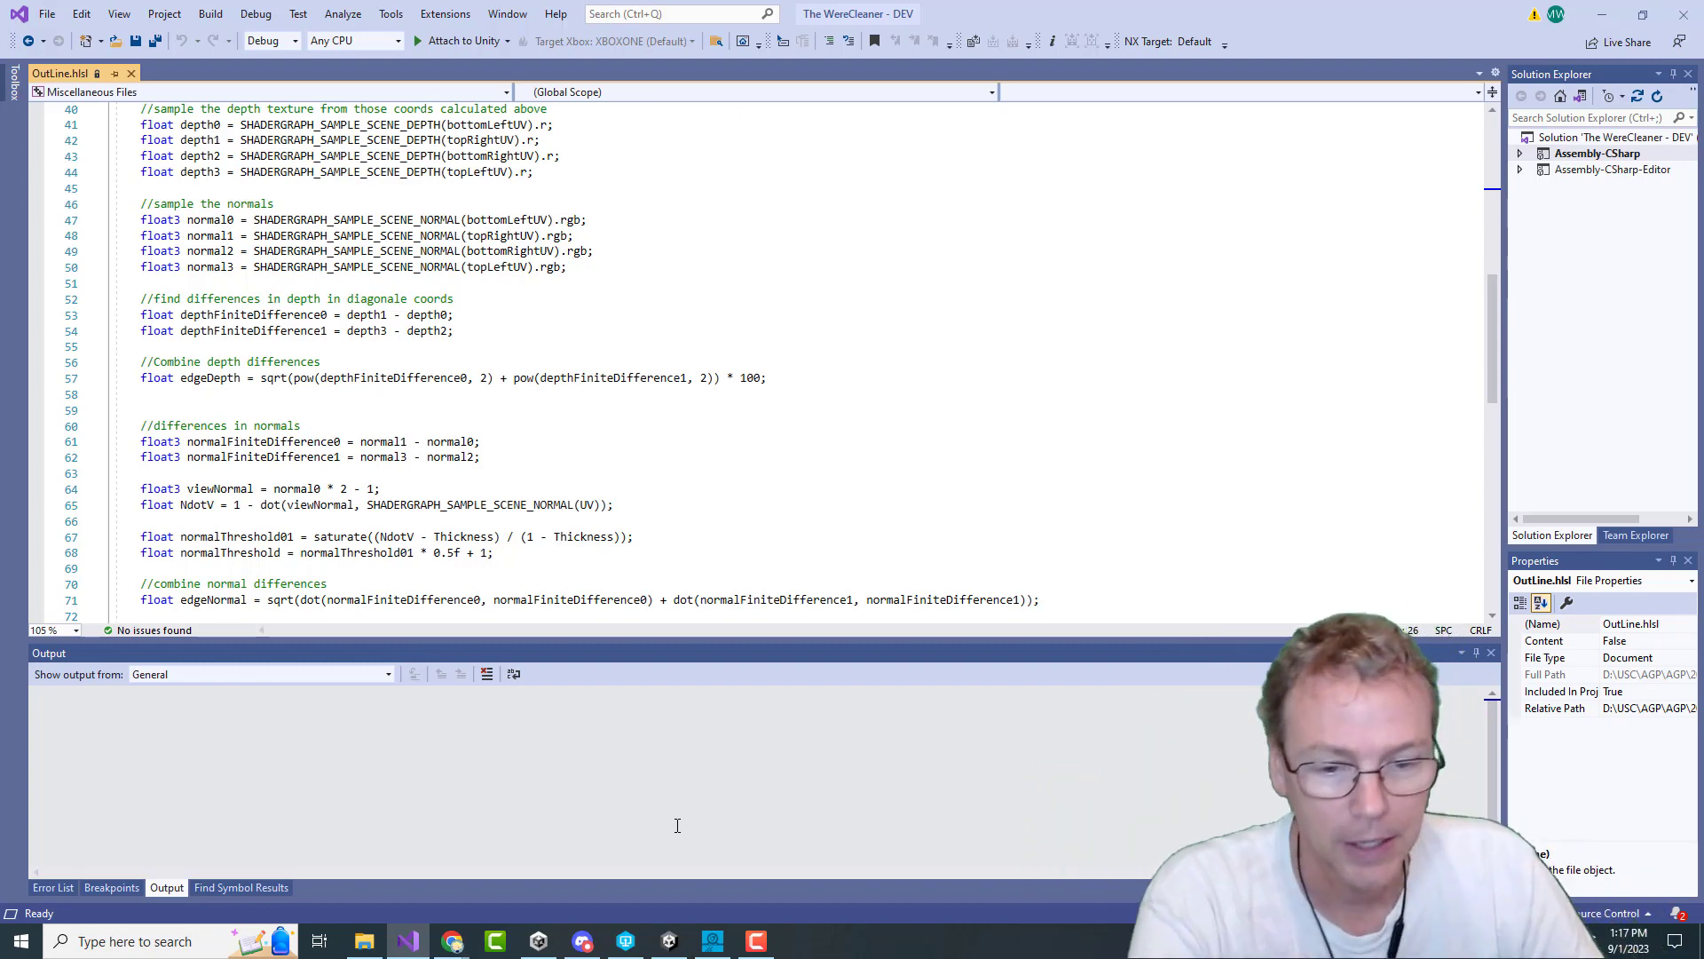
left_click(670, 940)
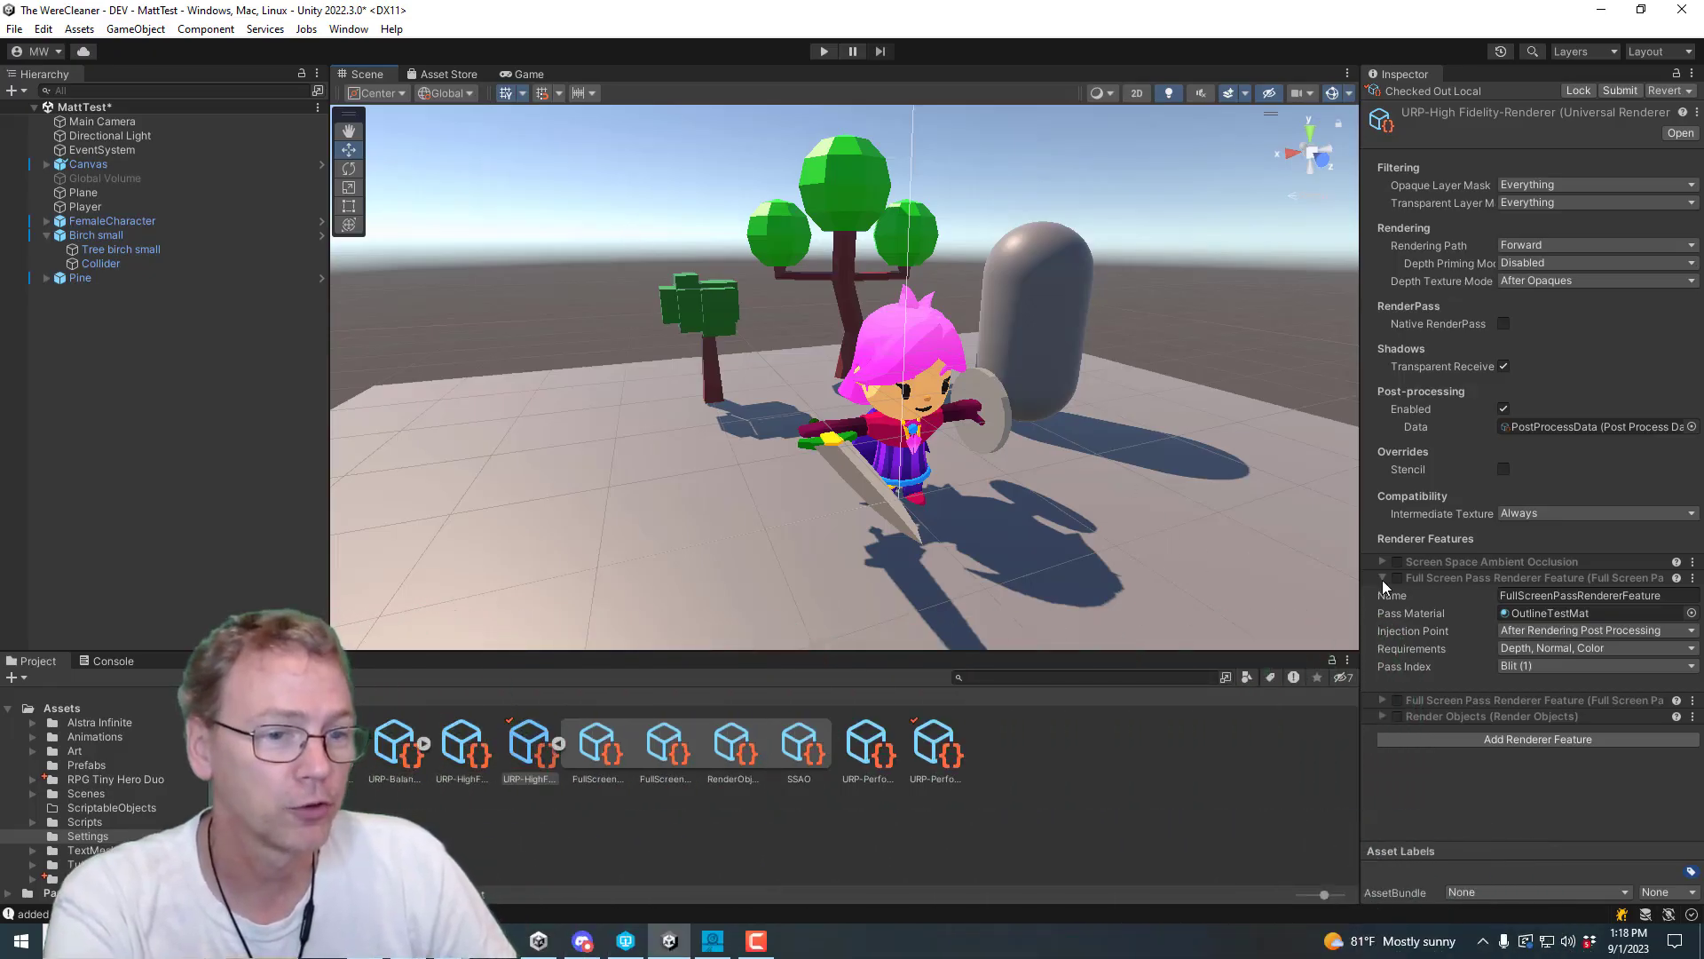
Enable the Full Screen Pass Renderer Feature that uses OutlineTestMat and inspect the scene's outlines up close
left_click(1396, 577)
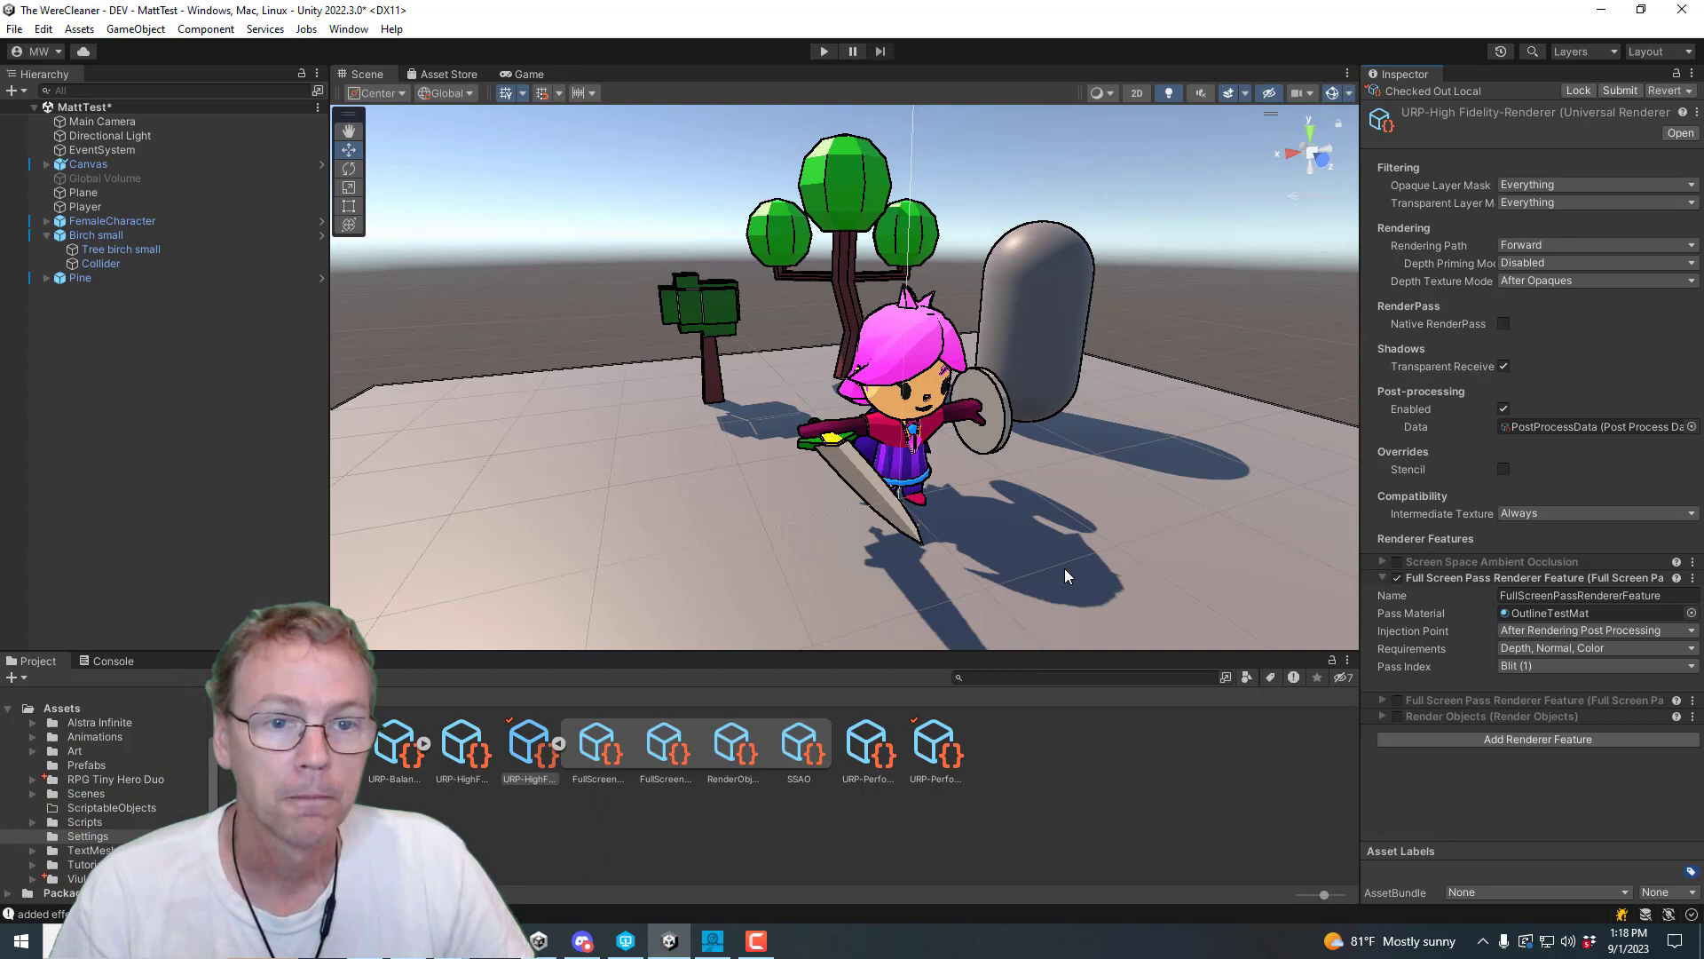
left_click_drag(1064, 568, 1079, 523, "alt")
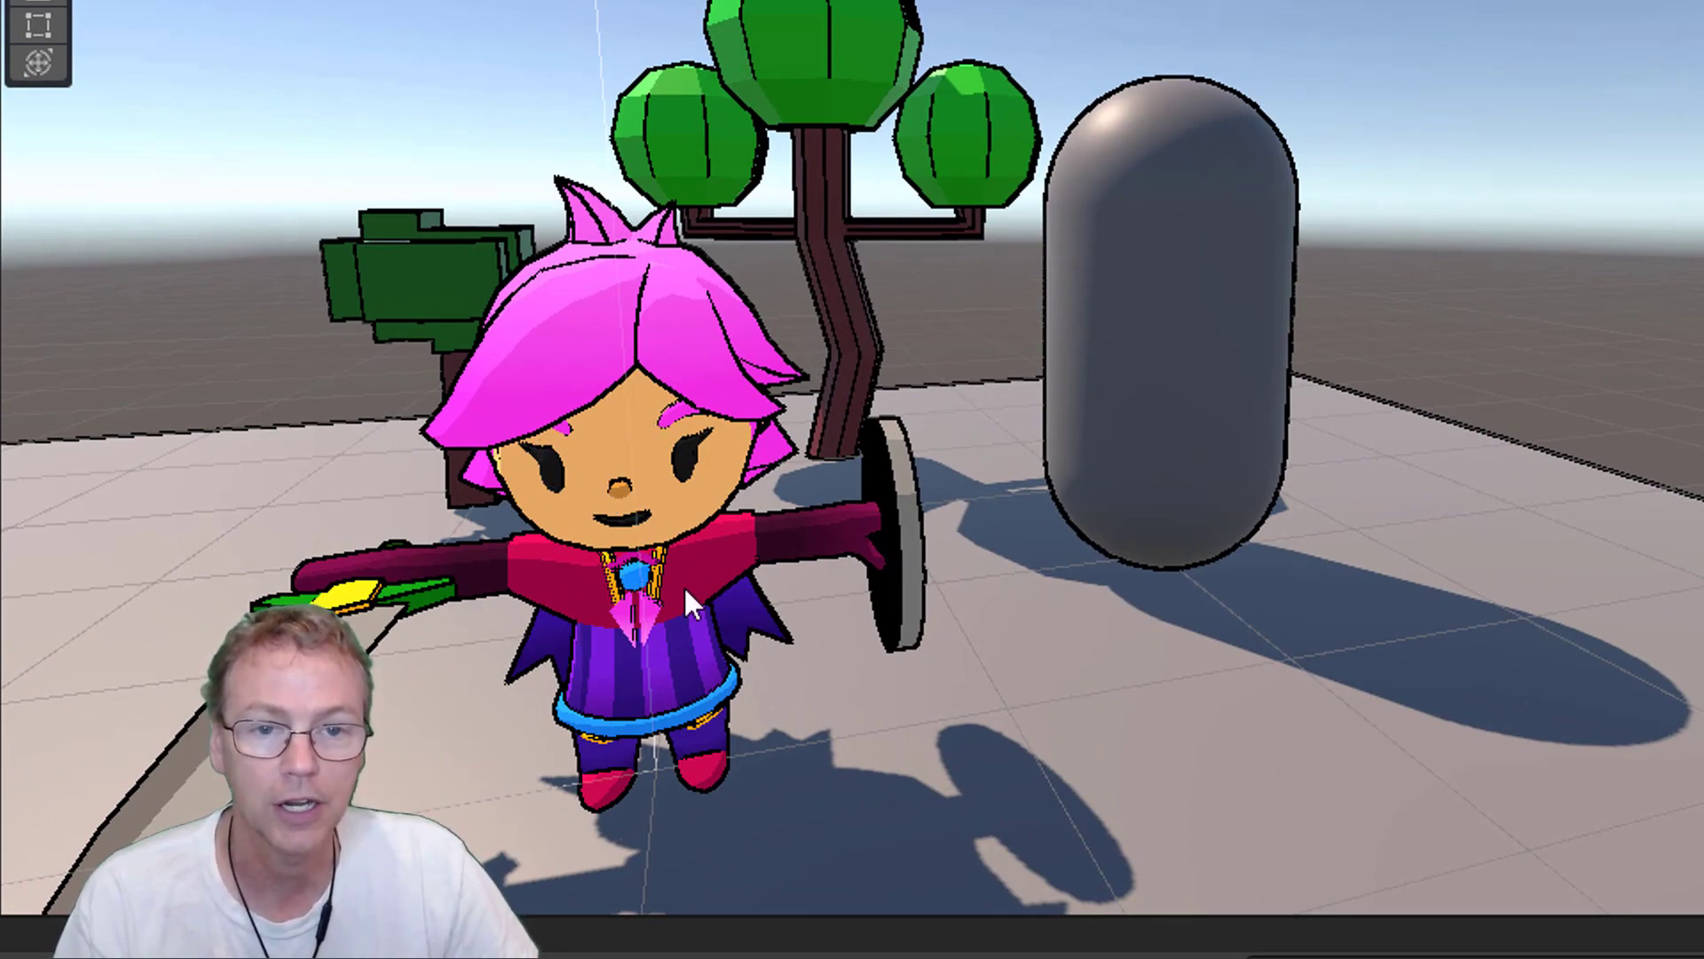
right_click_drag(961, 444, 868, 378)
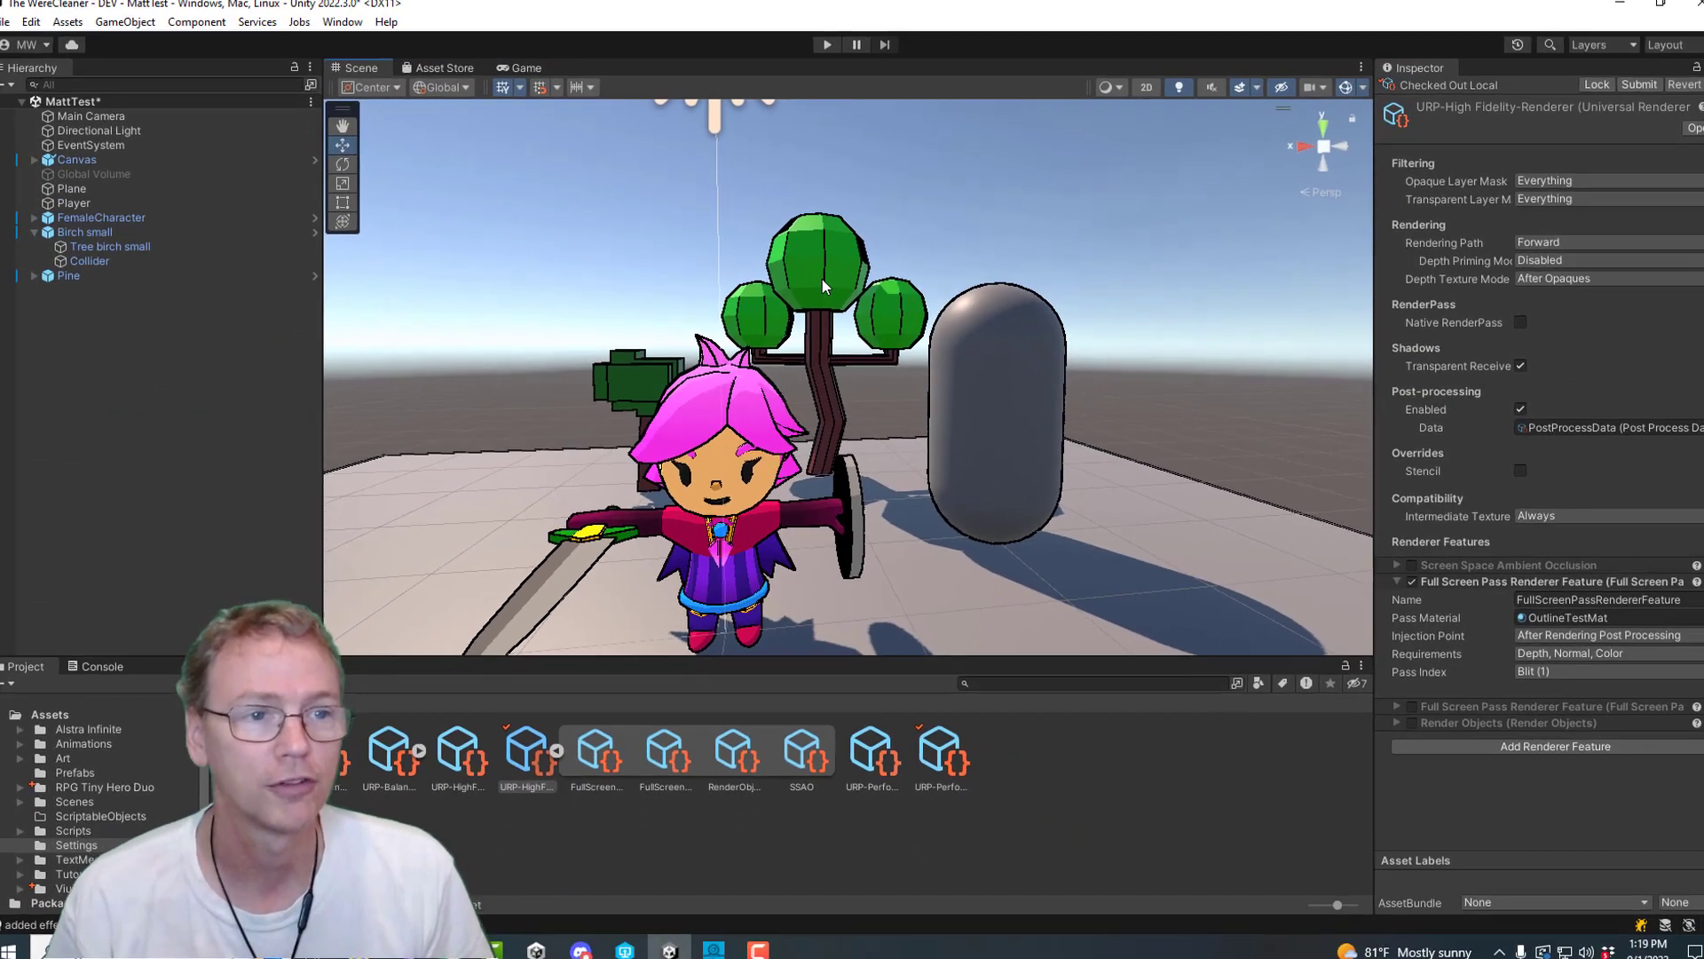
Assign the FemaleCharacter object and its children to the Outlined Objects layer
left_click(1541, 183)
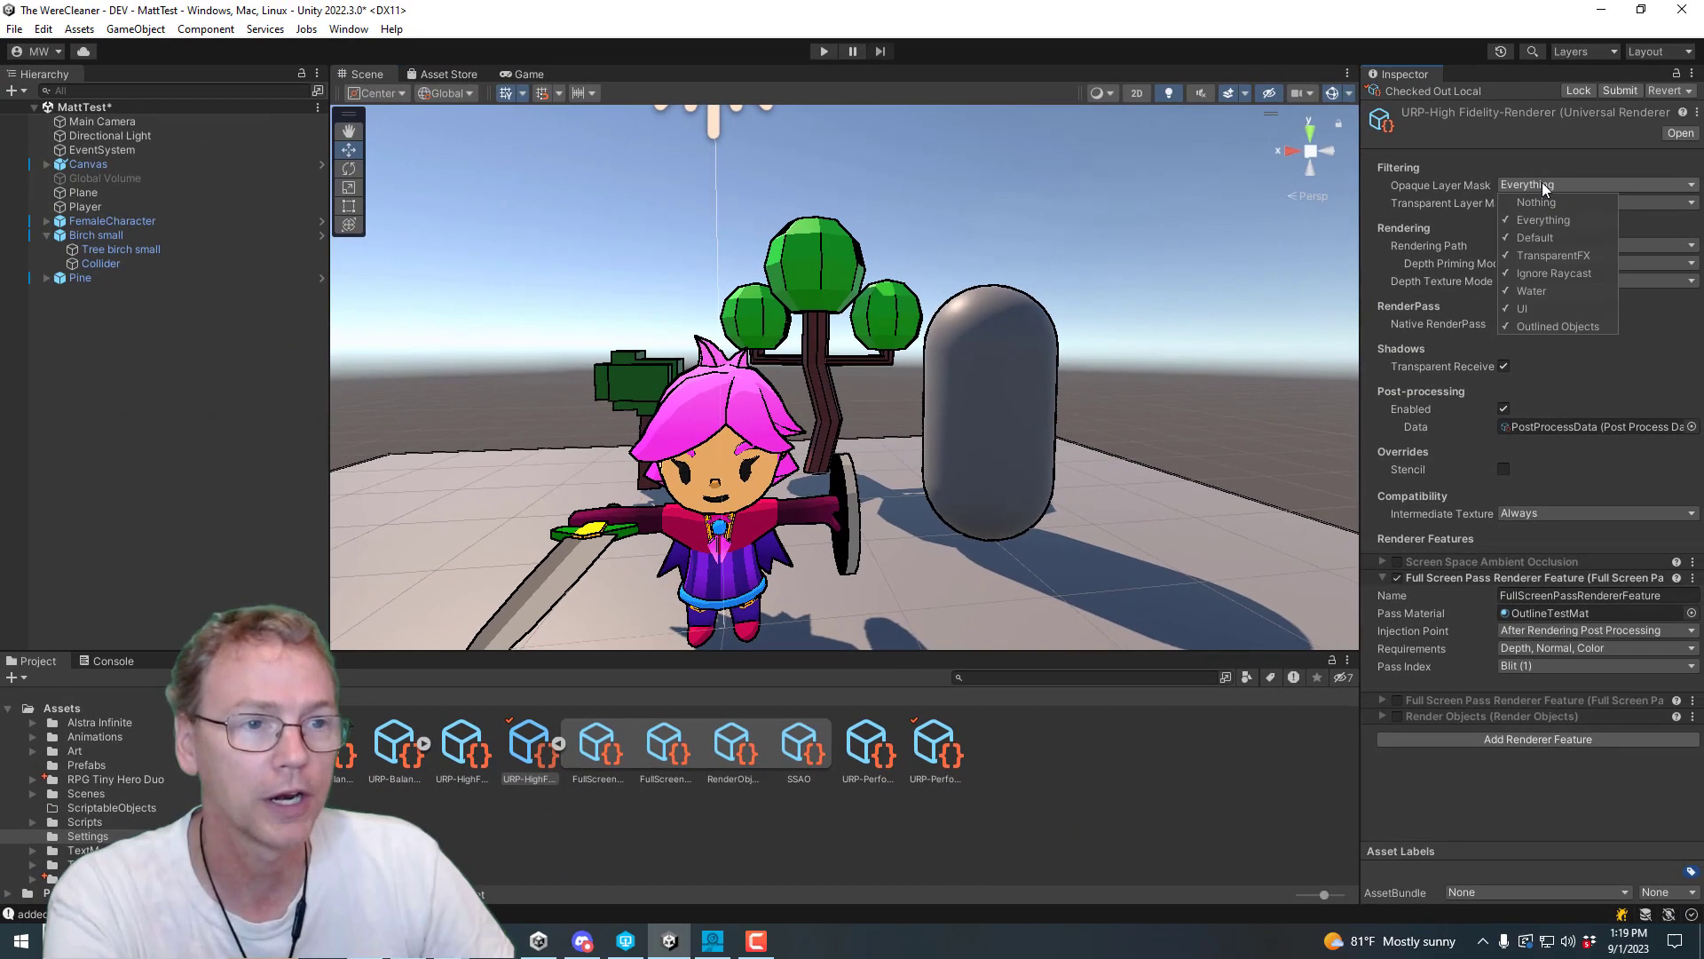
left_click(1541, 154)
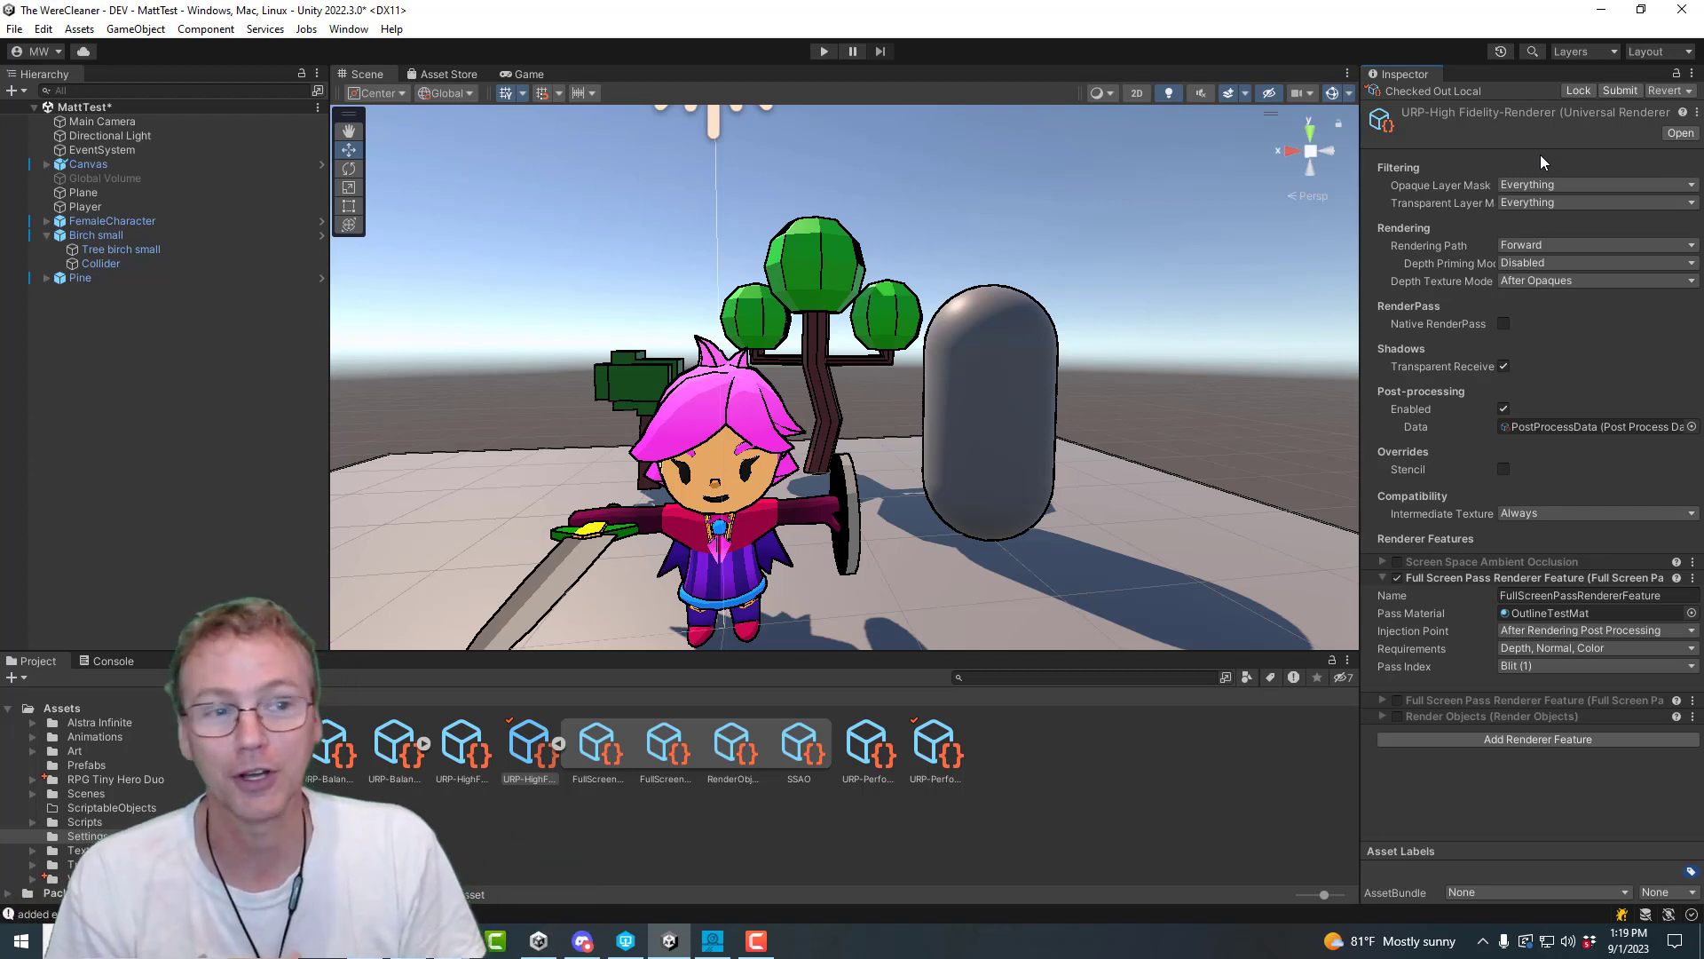
left_click(110, 222)
left_click(1624, 119)
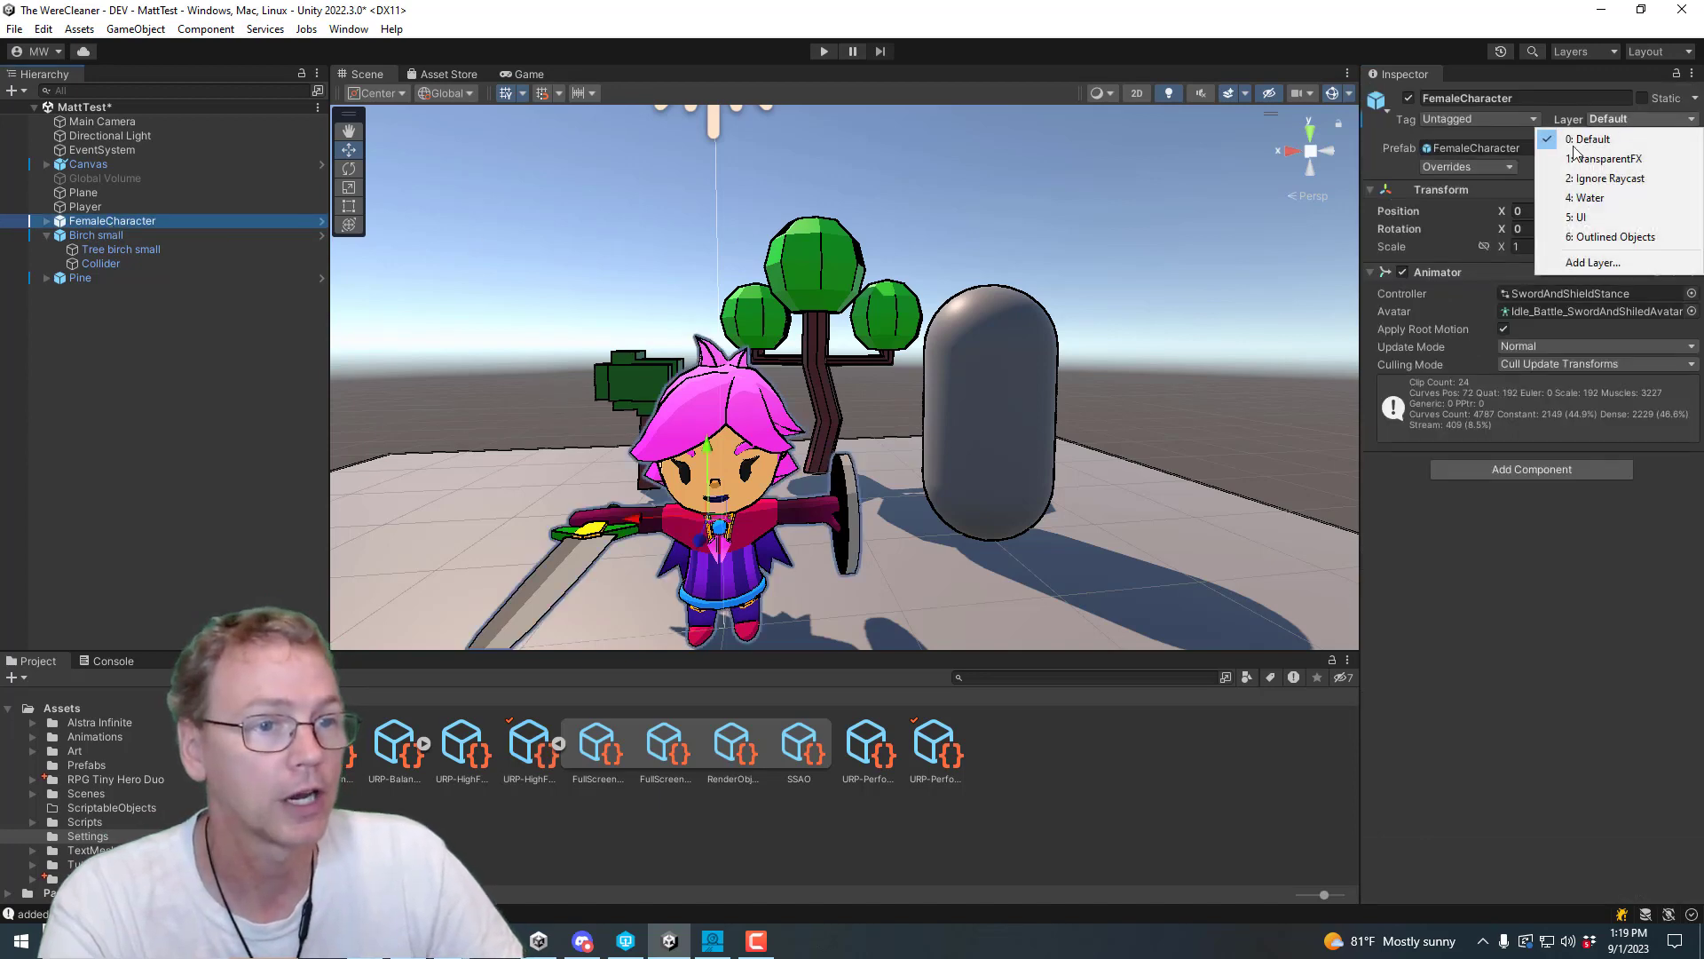
left_click(1611, 238)
left_click(741, 507)
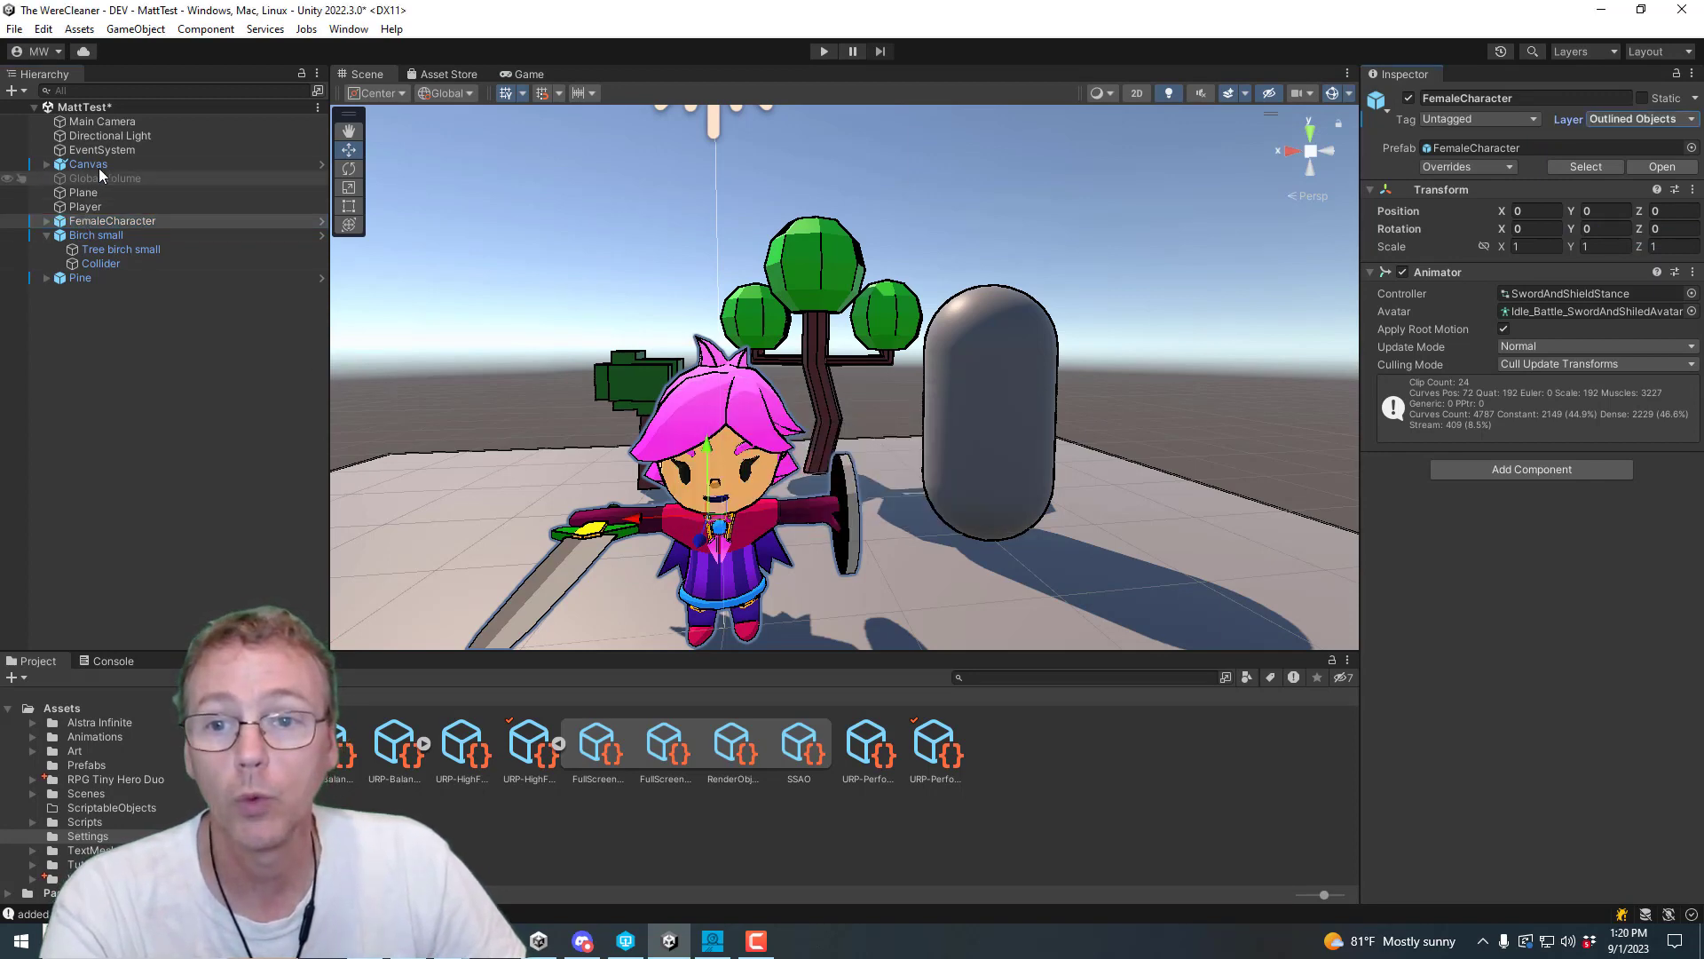
Restrict the Opaque Layer Mask of the URP-High Fidelity-Renderer asset to Outlined Objects only
left_click(117, 120)
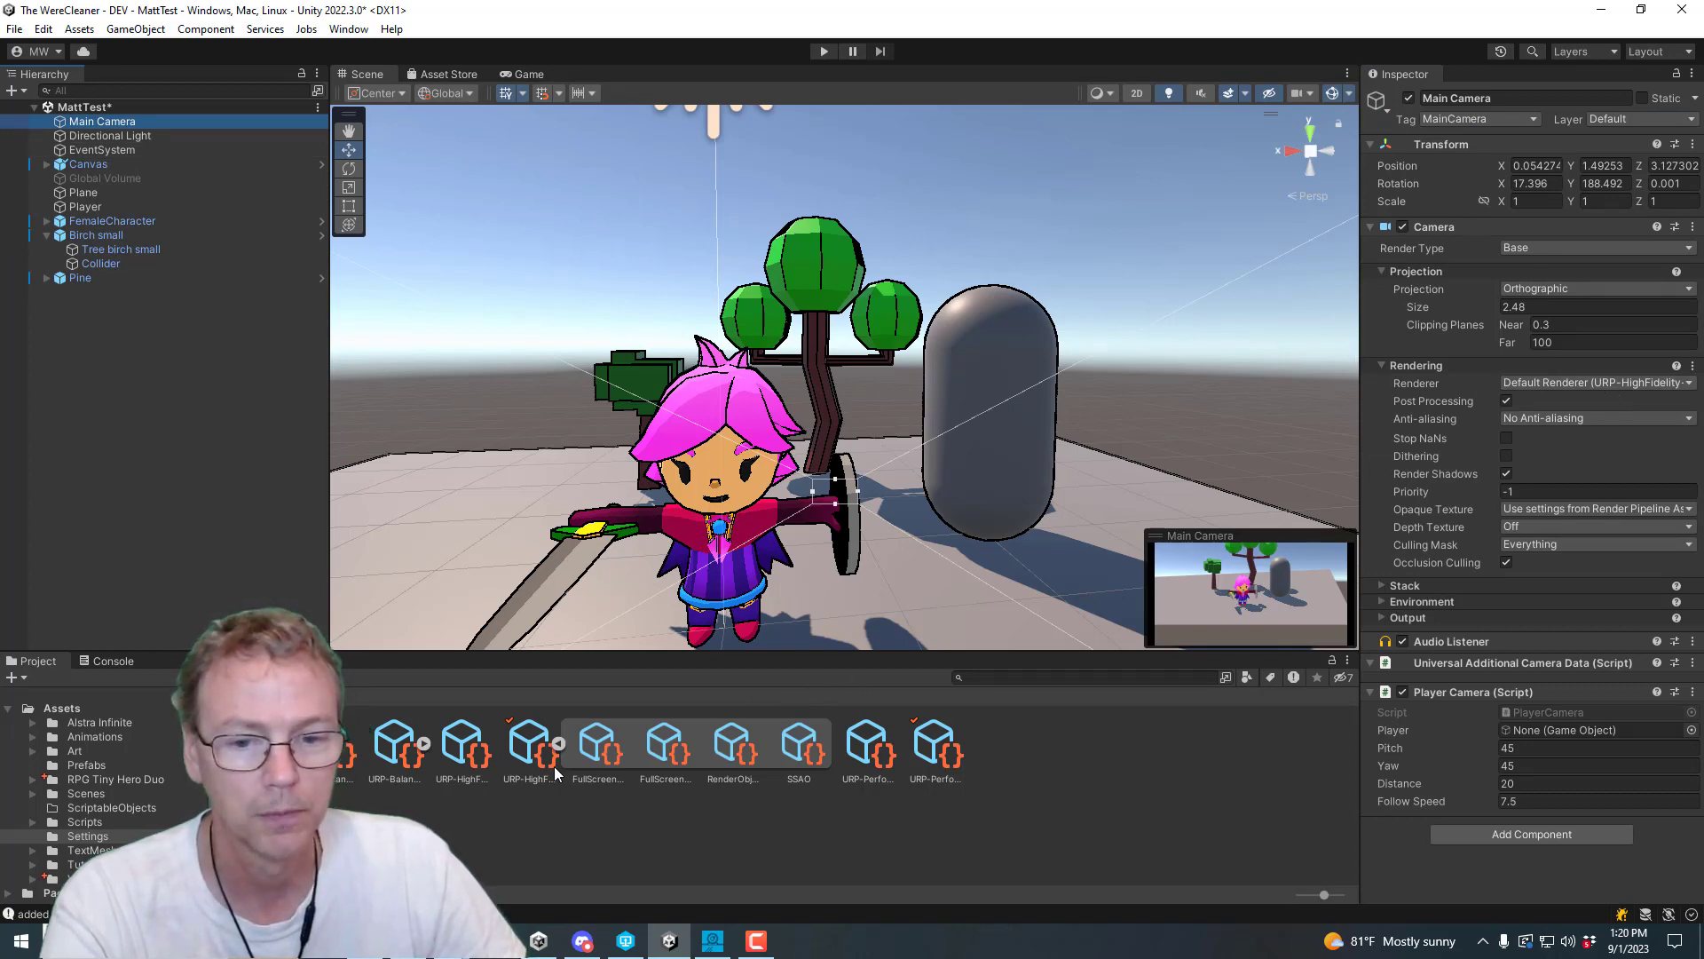
left_click(530, 749)
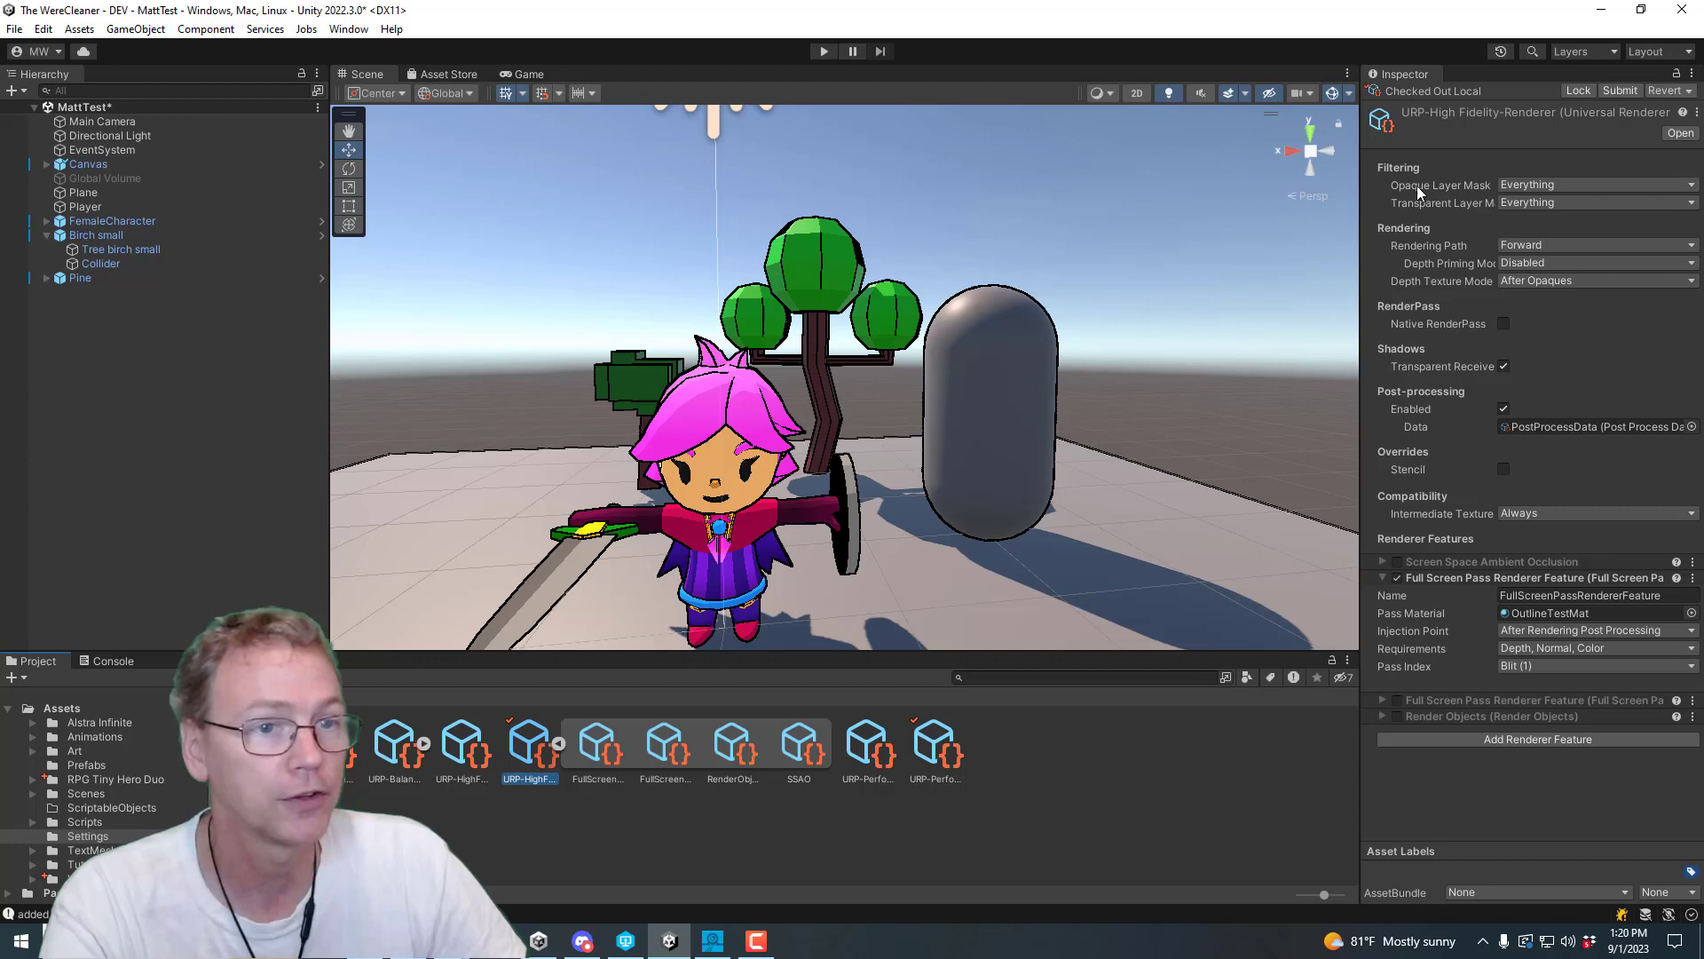
left_click(1520, 184)
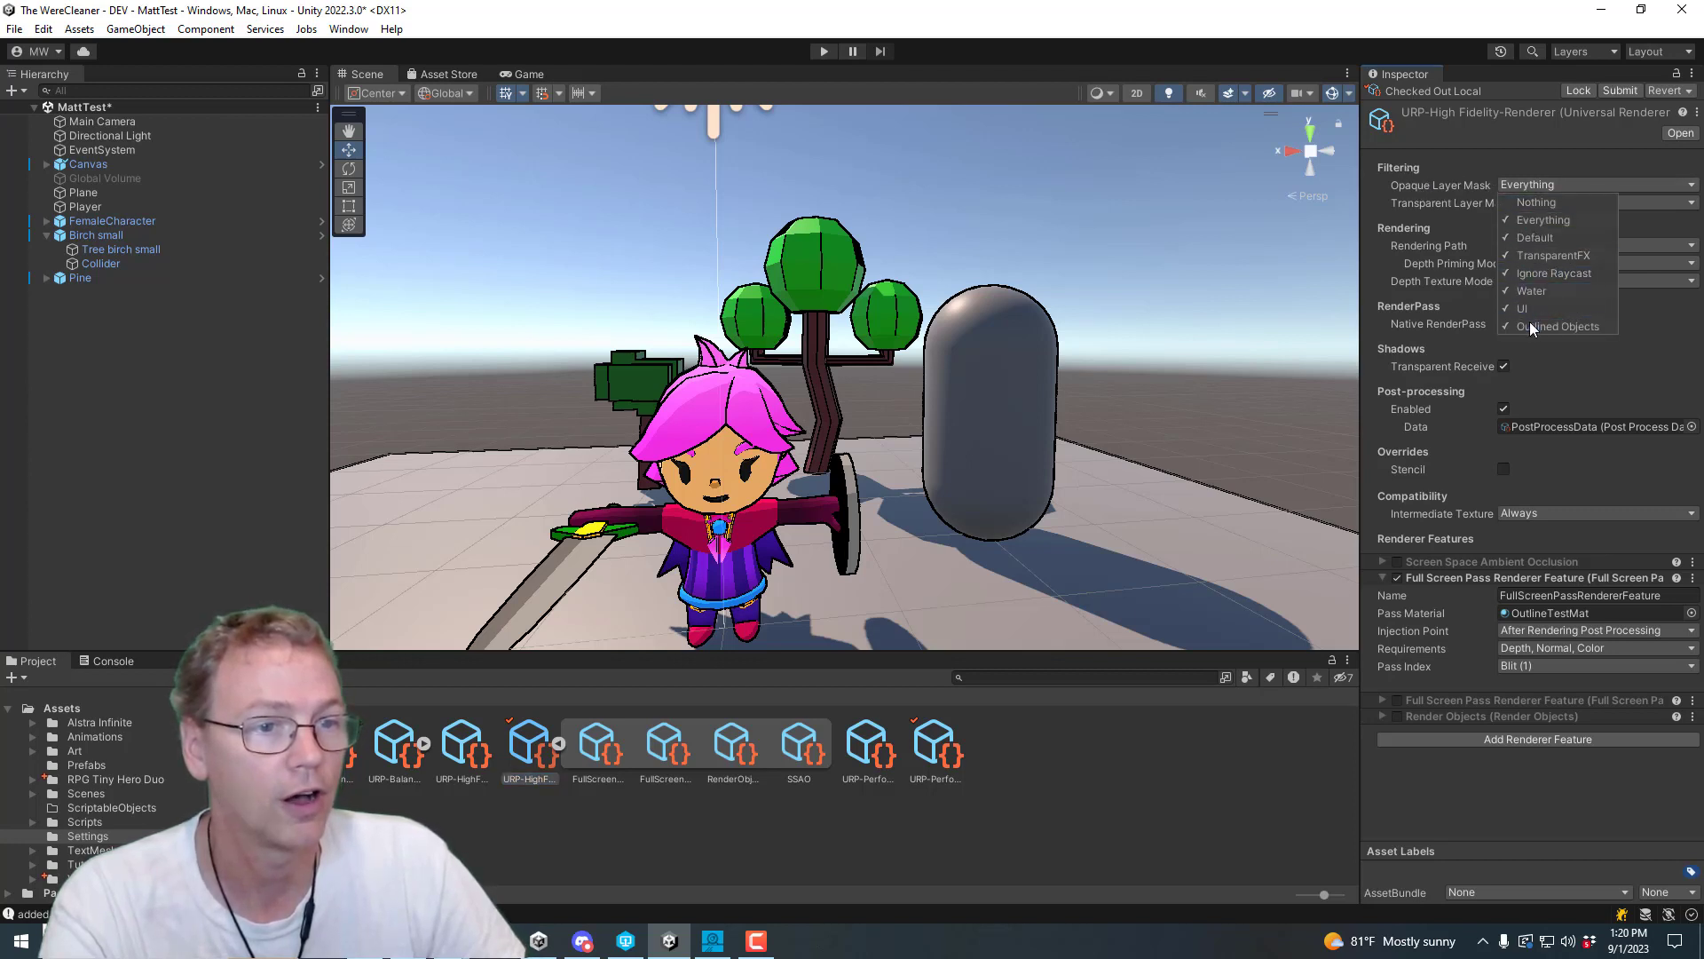
left_click(1535, 202)
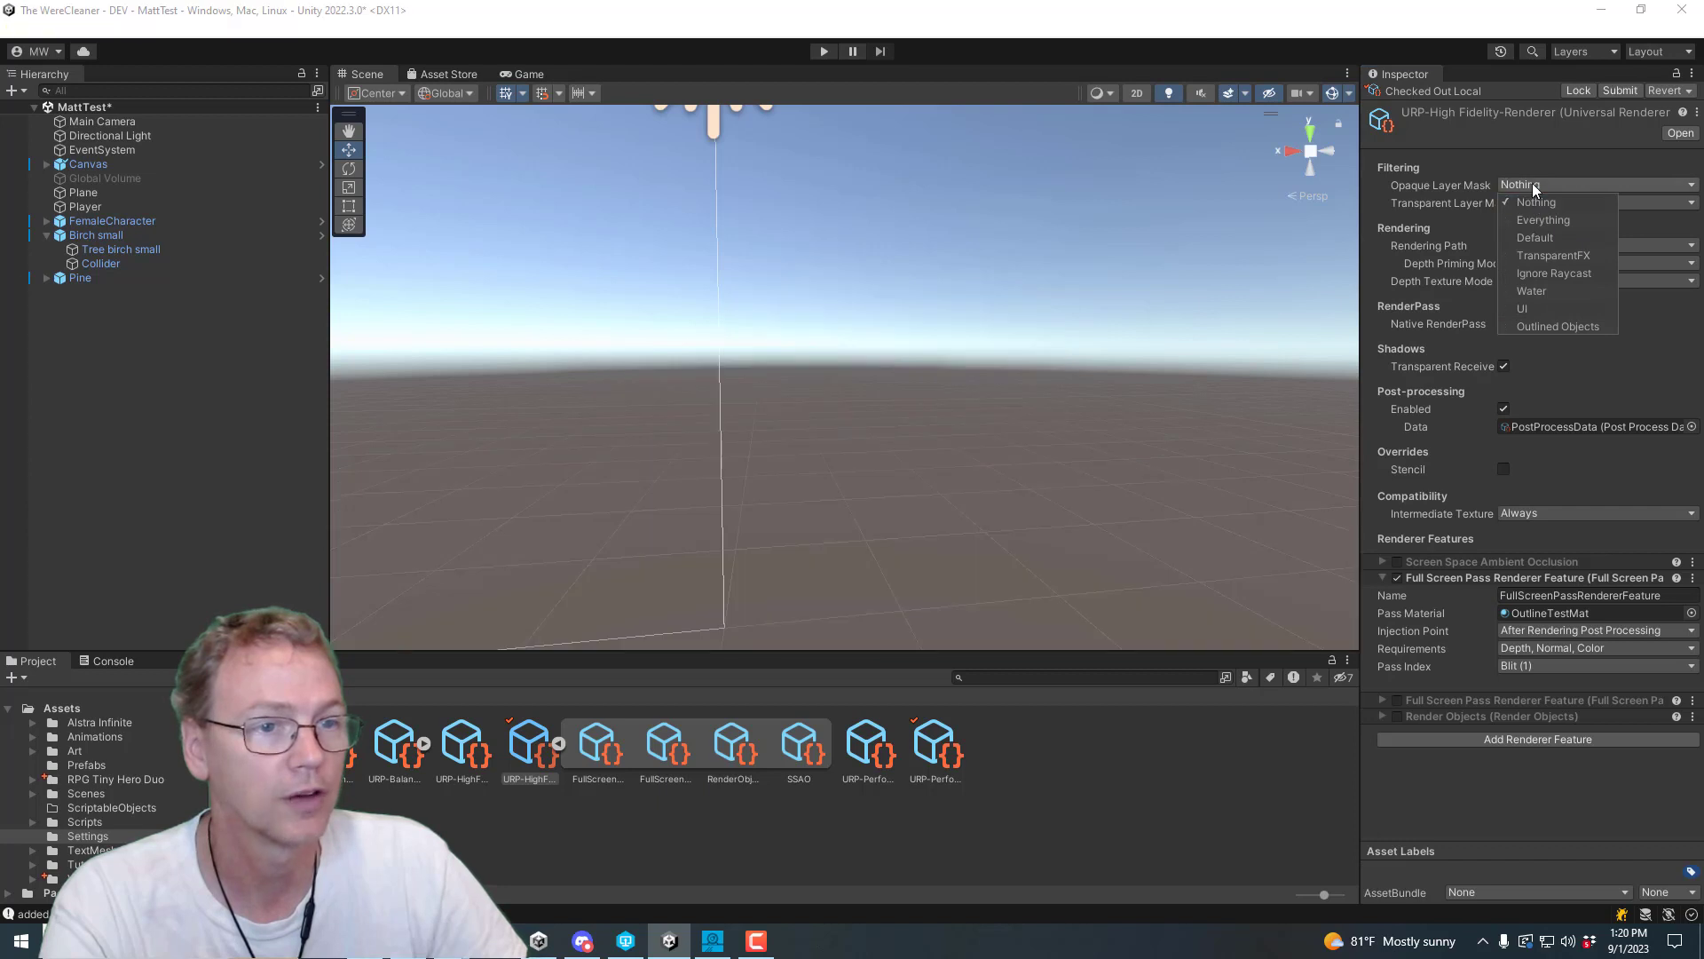
left_click(1532, 183)
left_click(1531, 187)
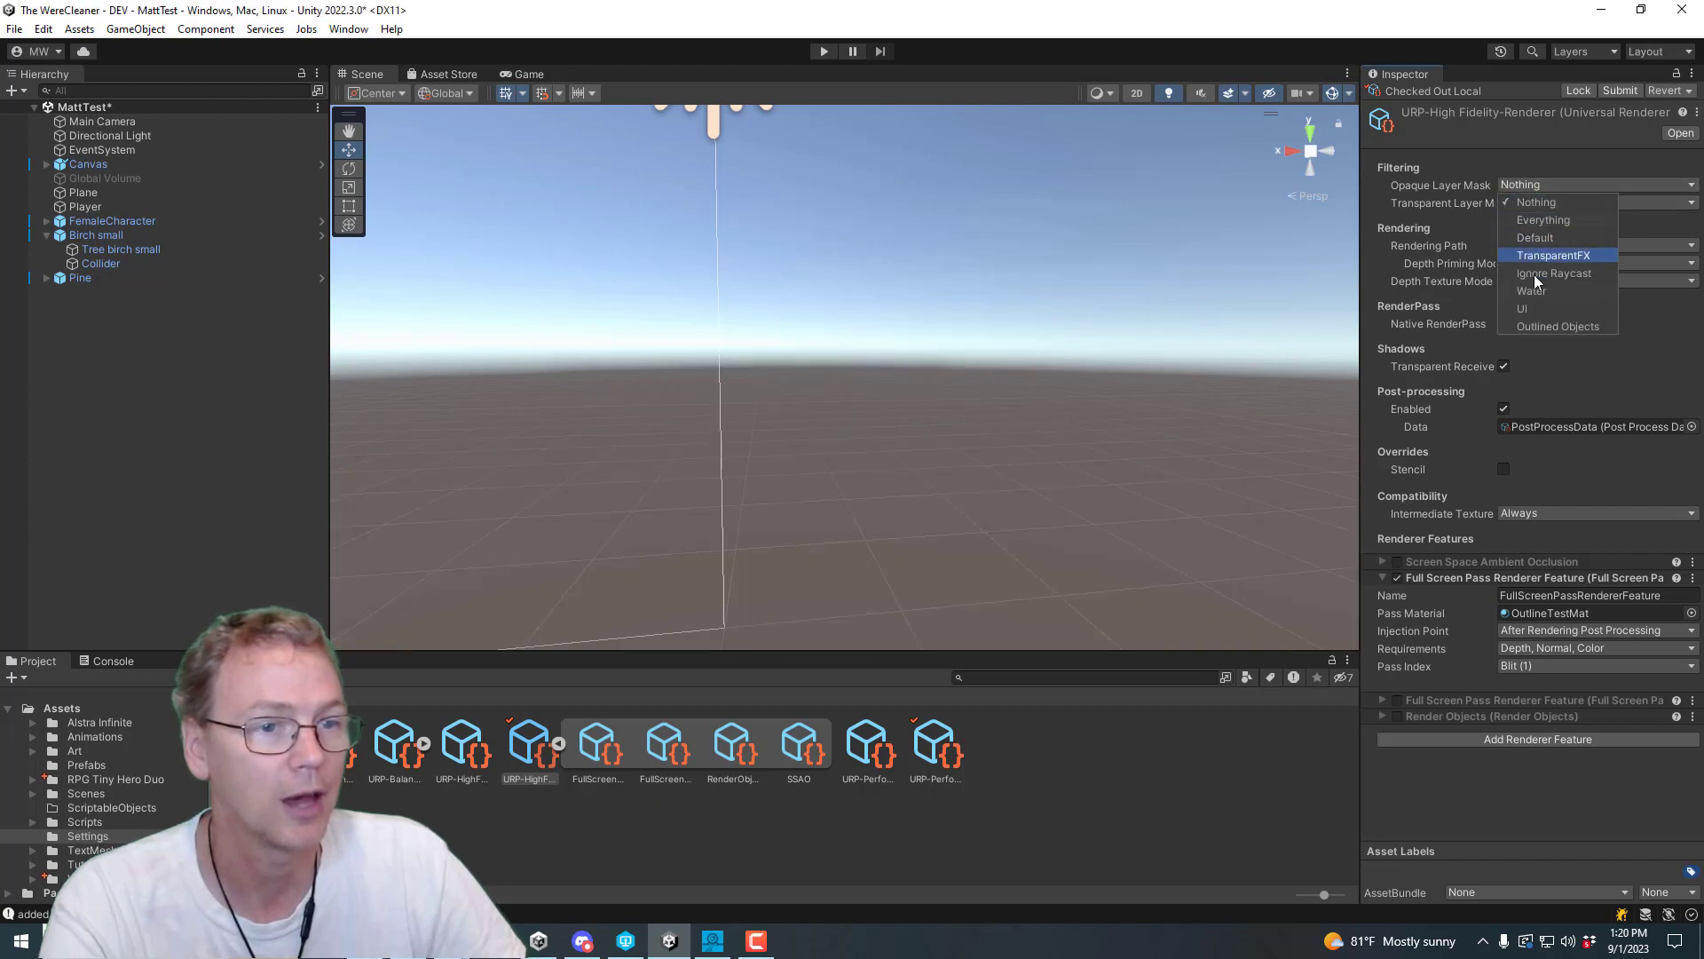
left_click(1539, 326)
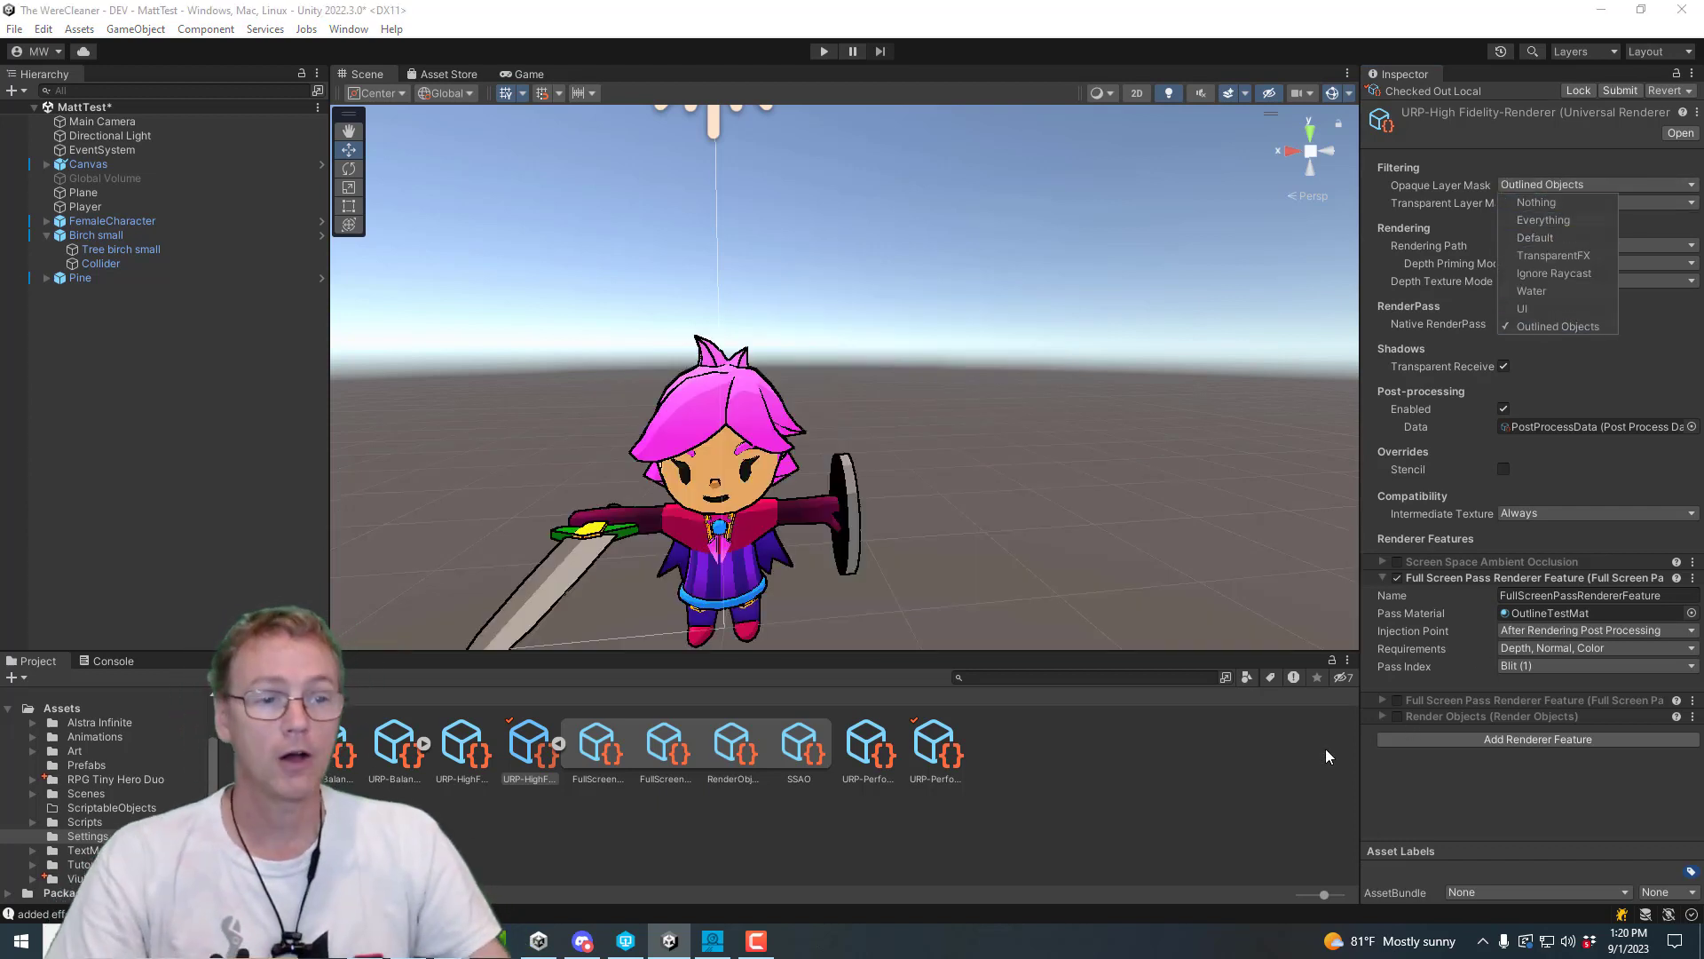
Replace the disabled Render Objects feature on the renderer with a new Render Objects (Experimental) feature
left_click(1455, 580)
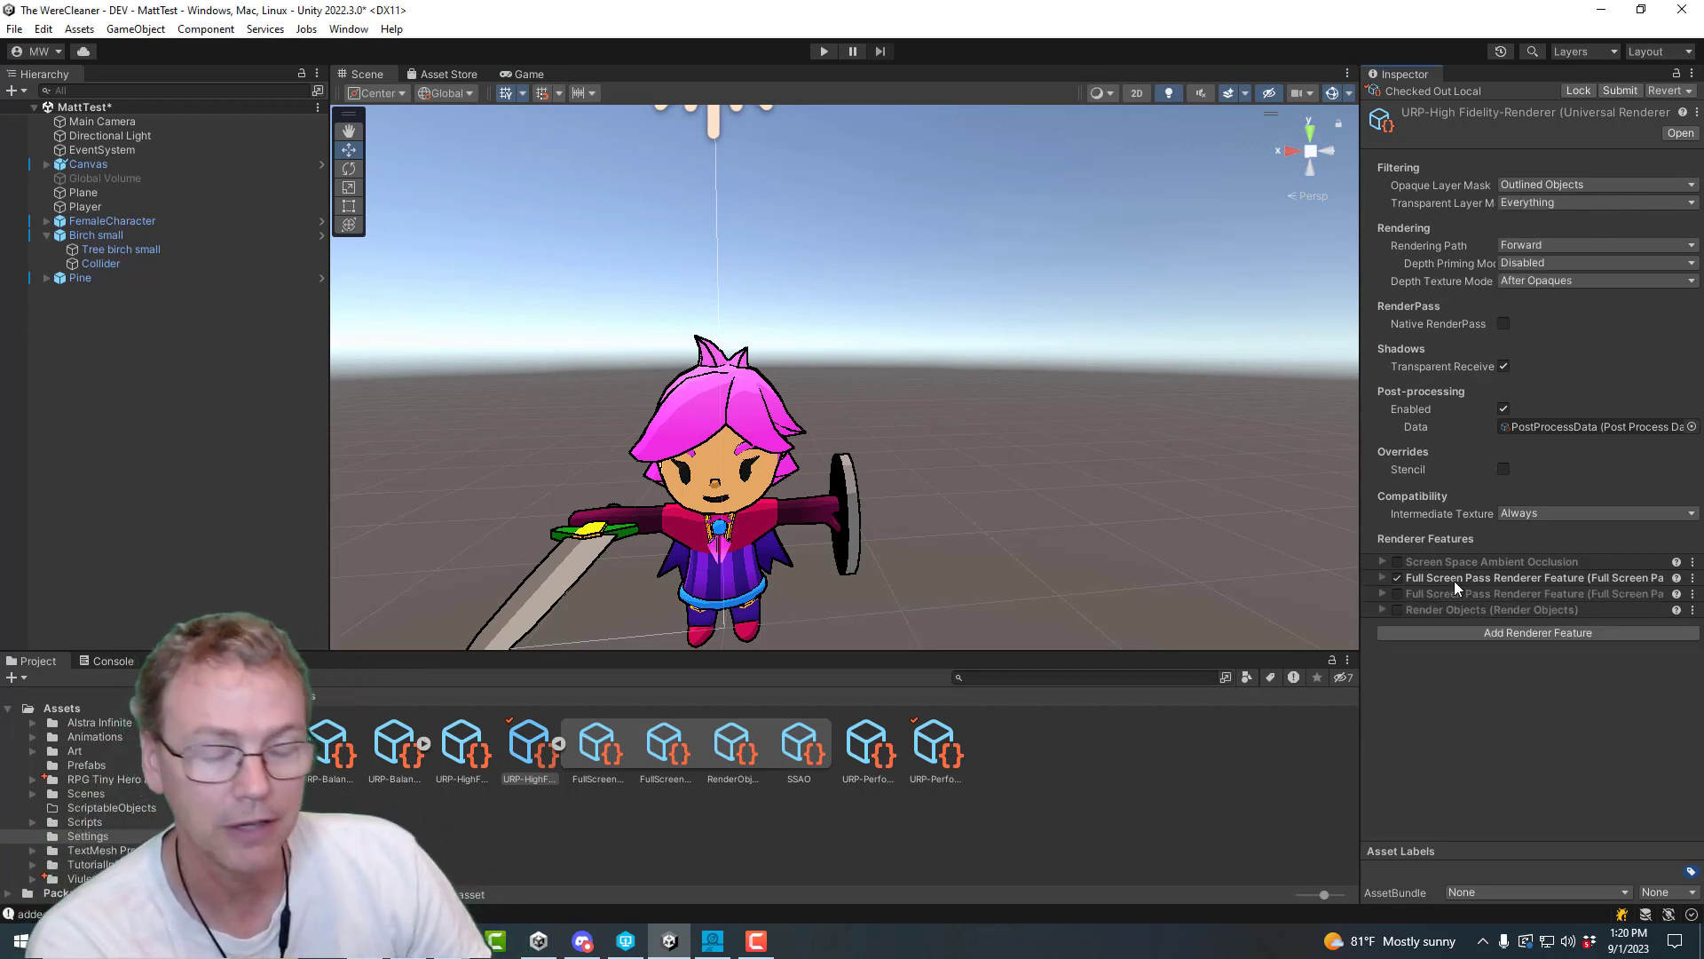
left_click(1454, 580)
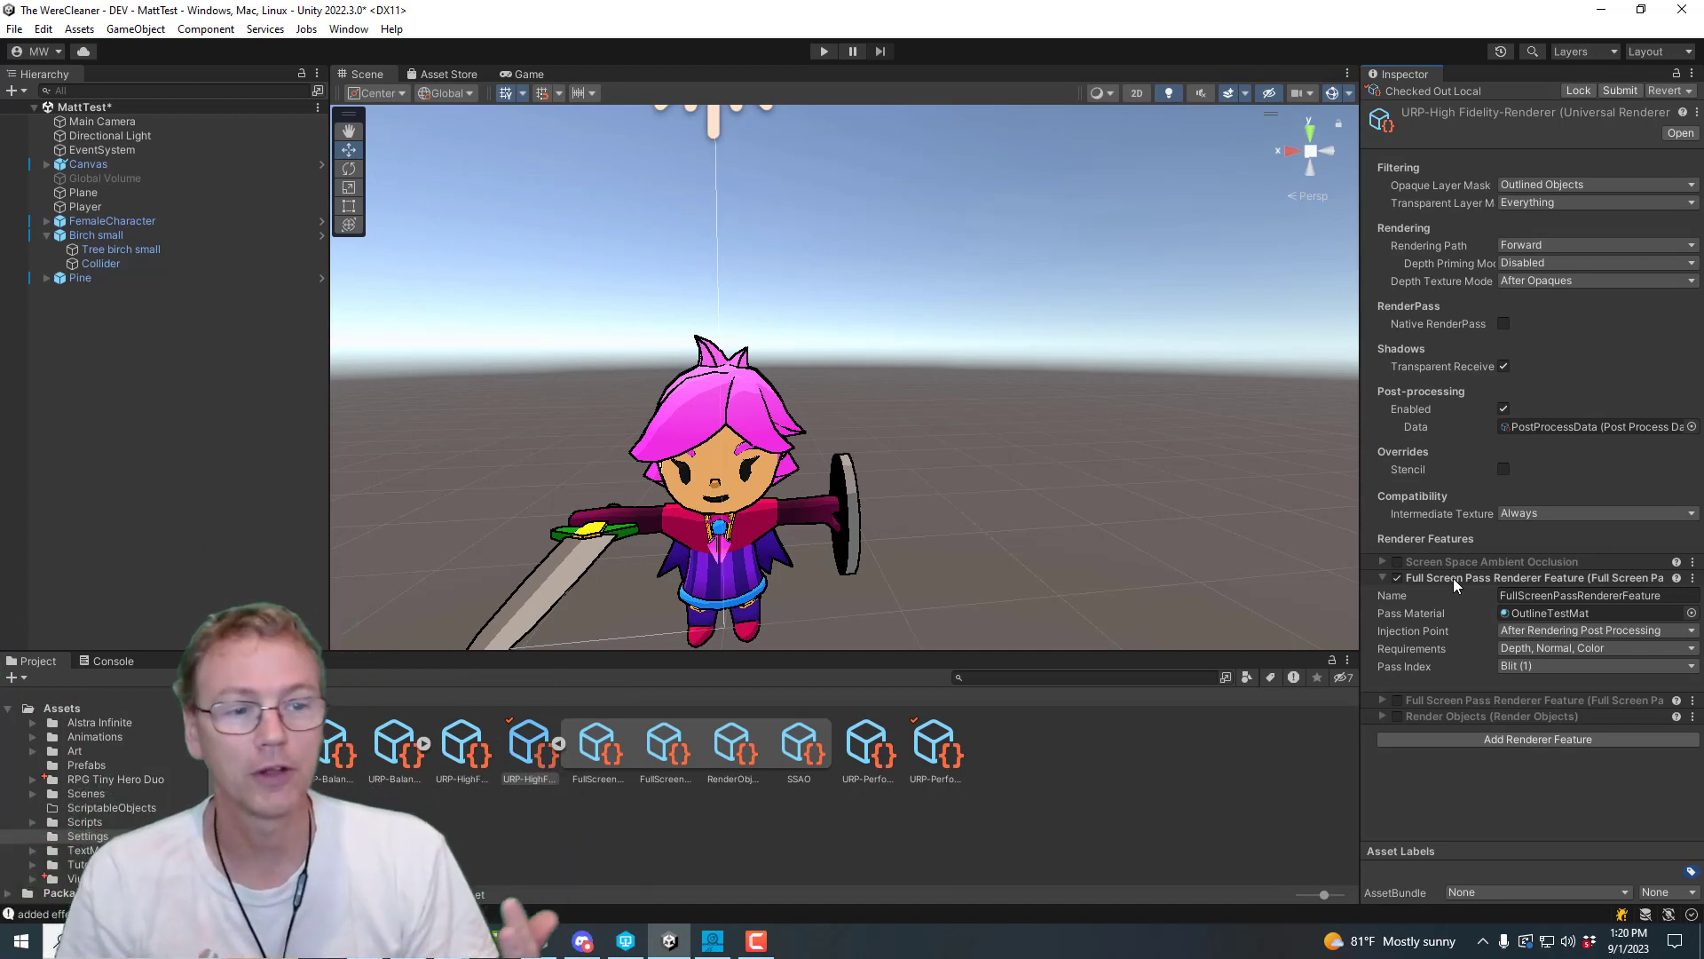
key("ctrl+z")
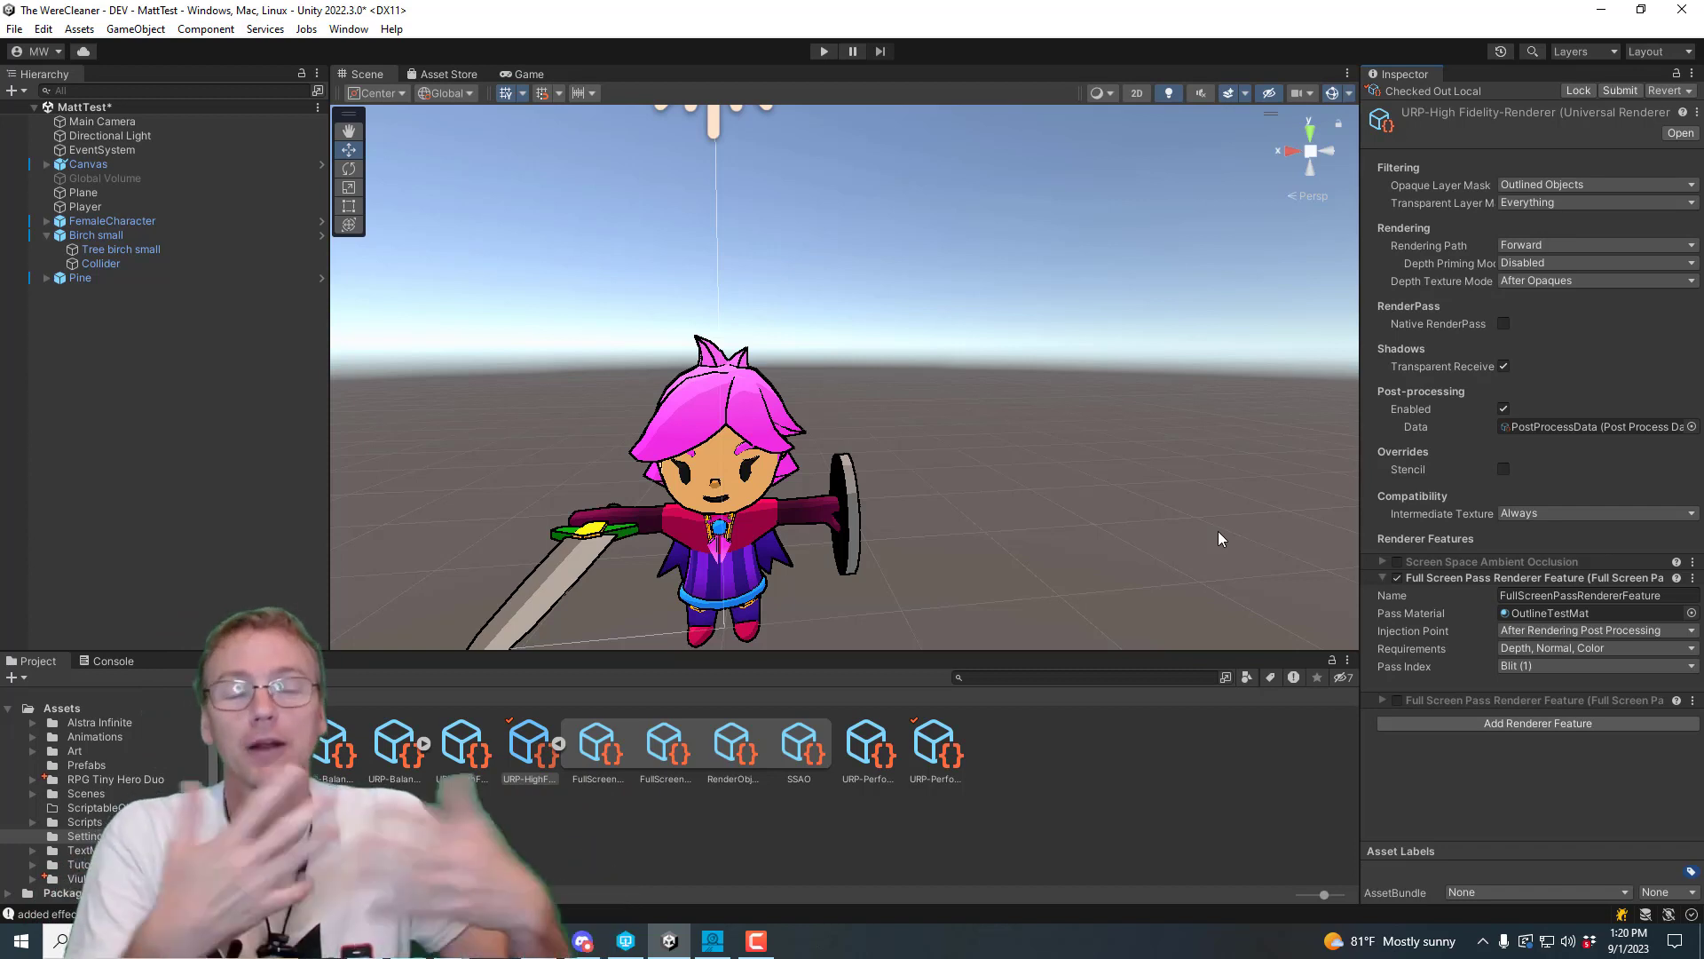
left_click(1514, 721)
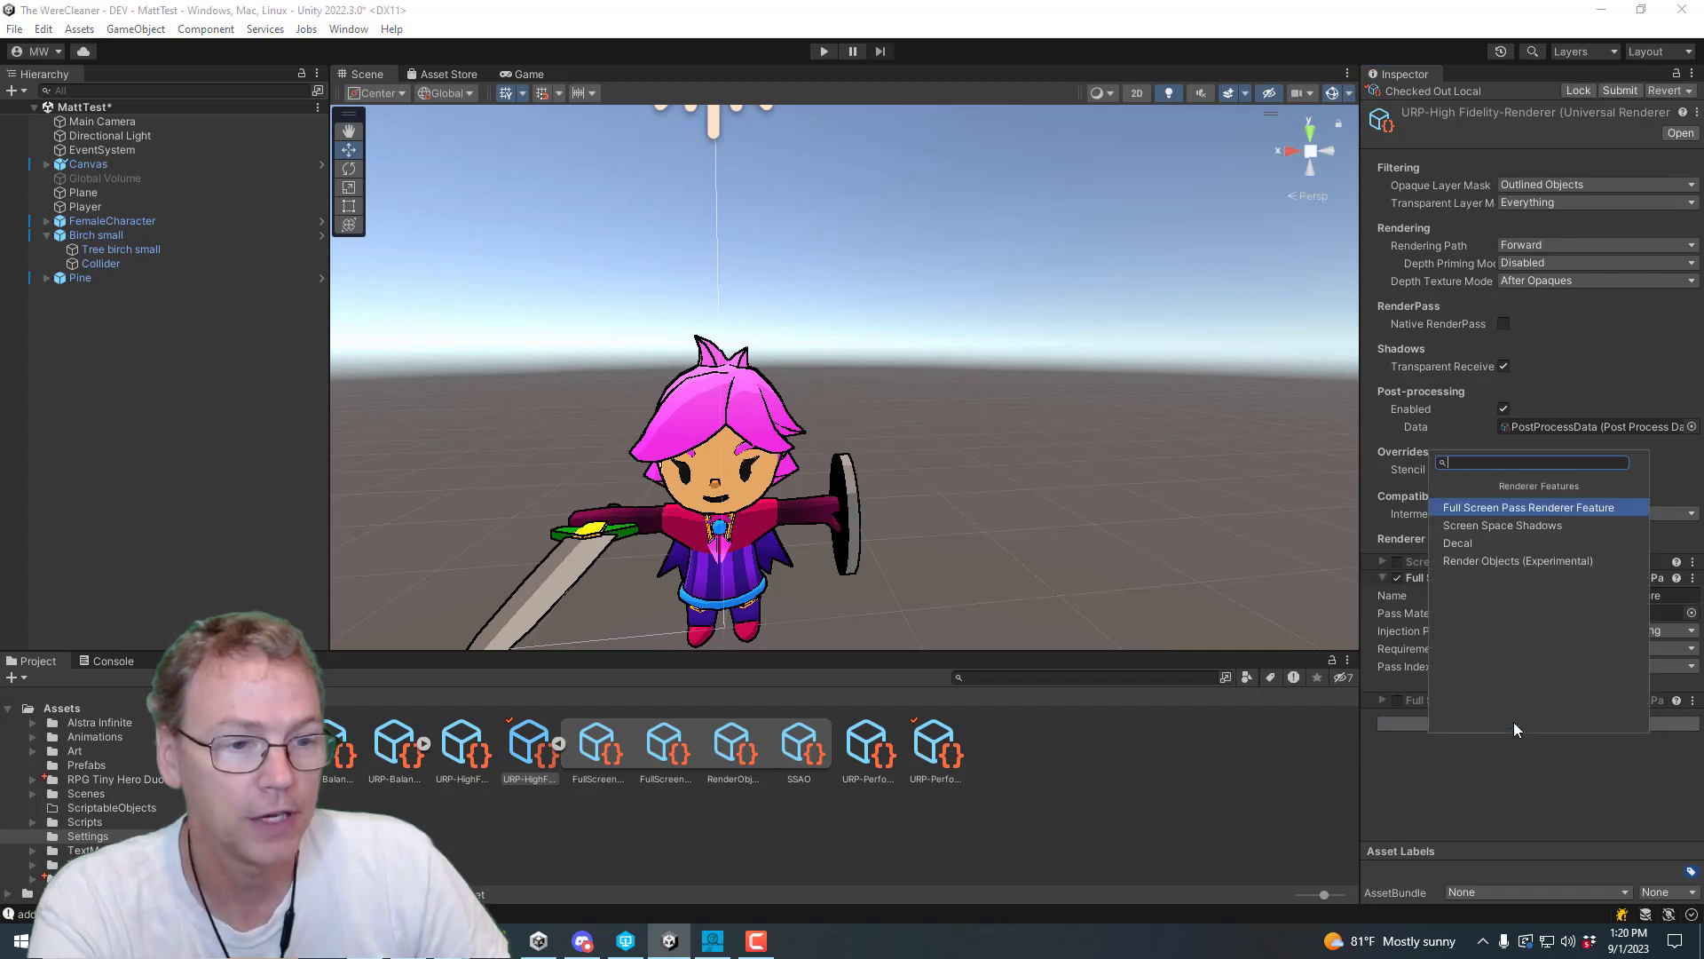
left_click(1478, 562)
Set the new Render Objects feature's Layer Mask to all layers except Outlined Objects and run the scene
scroll(1524, 675, "down", 2)
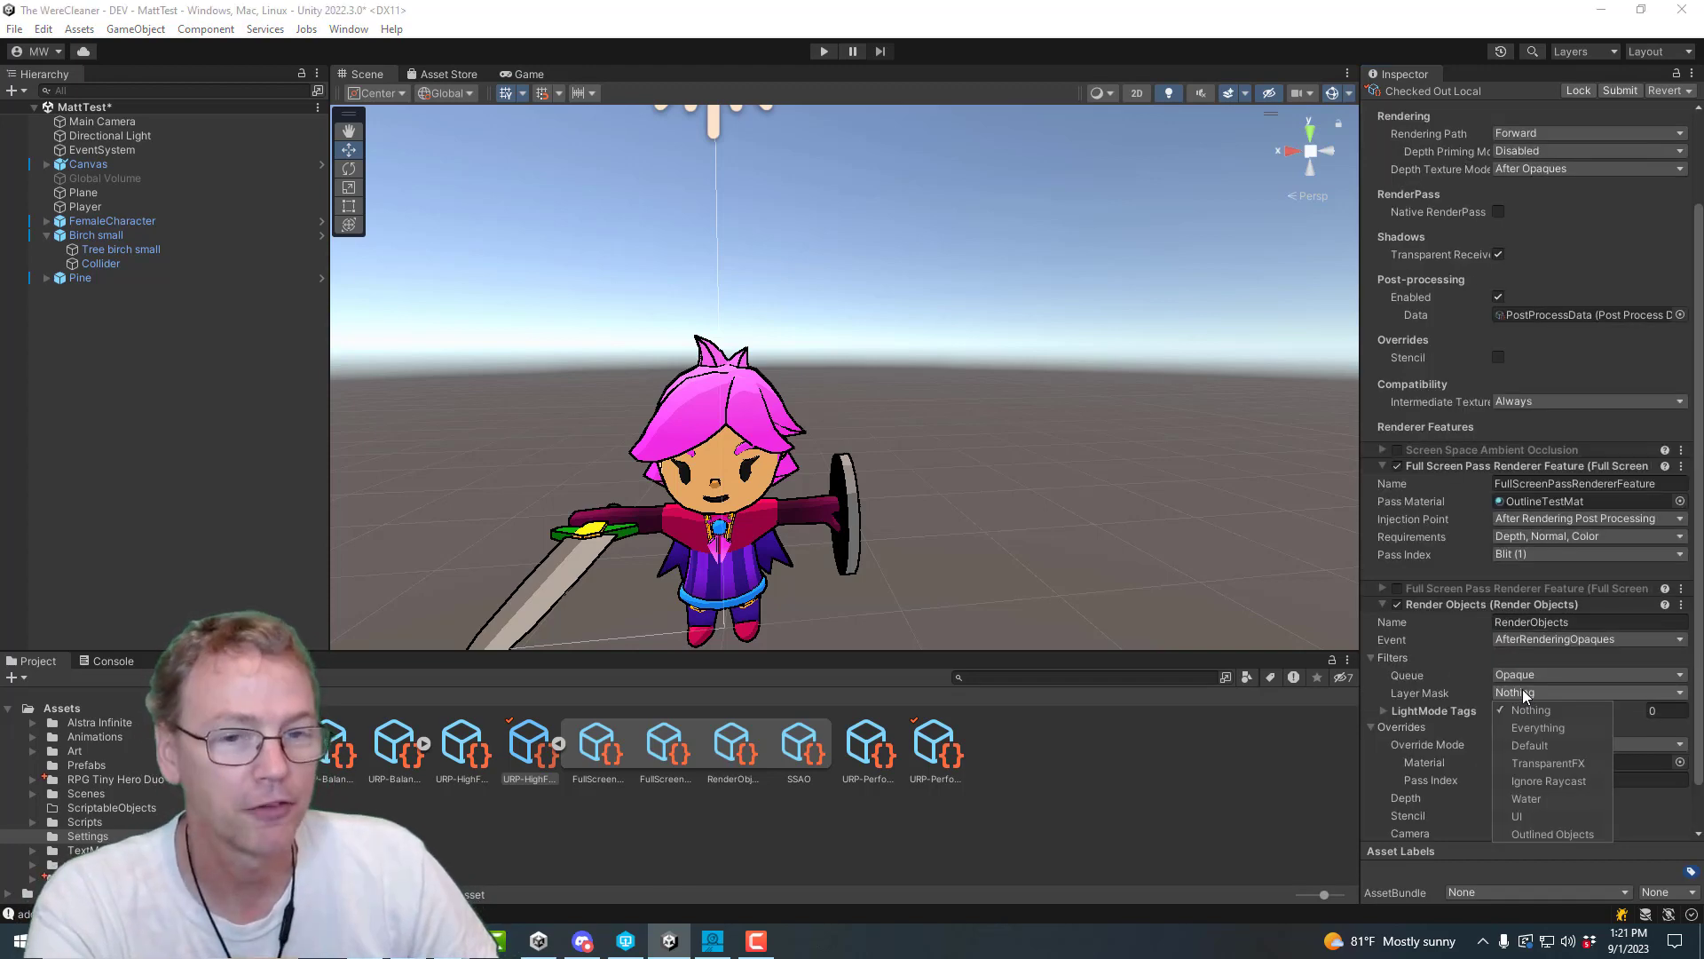
left_click(1524, 693)
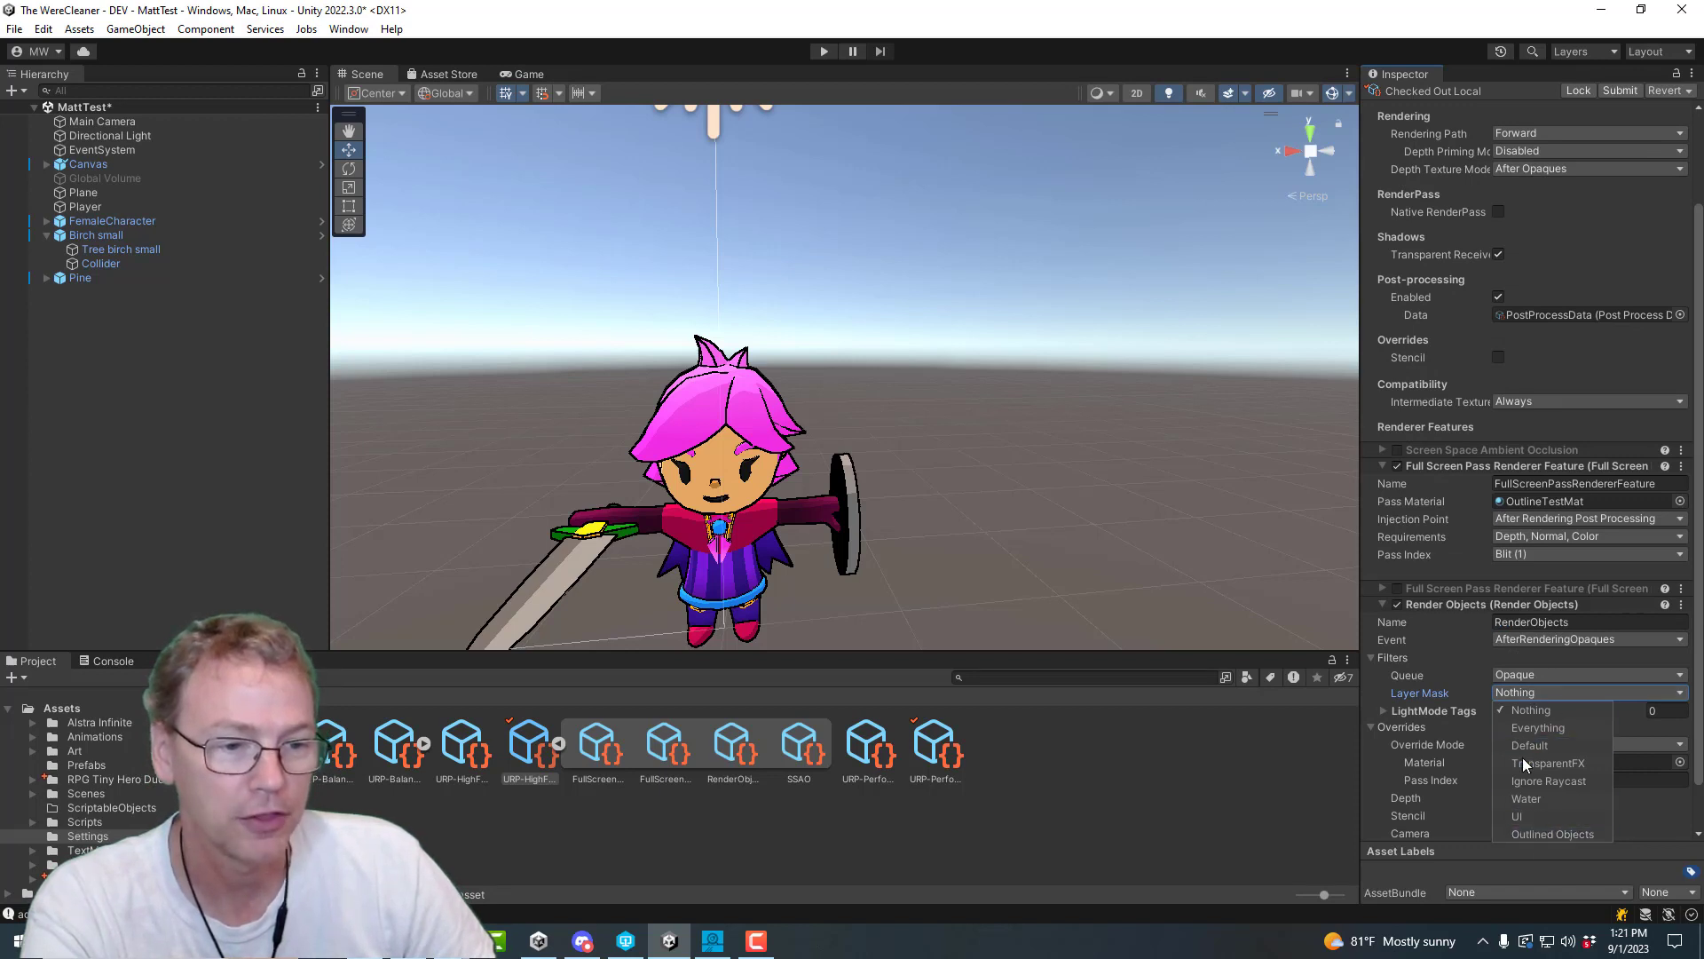
left_click(1527, 729)
left_click(1527, 833)
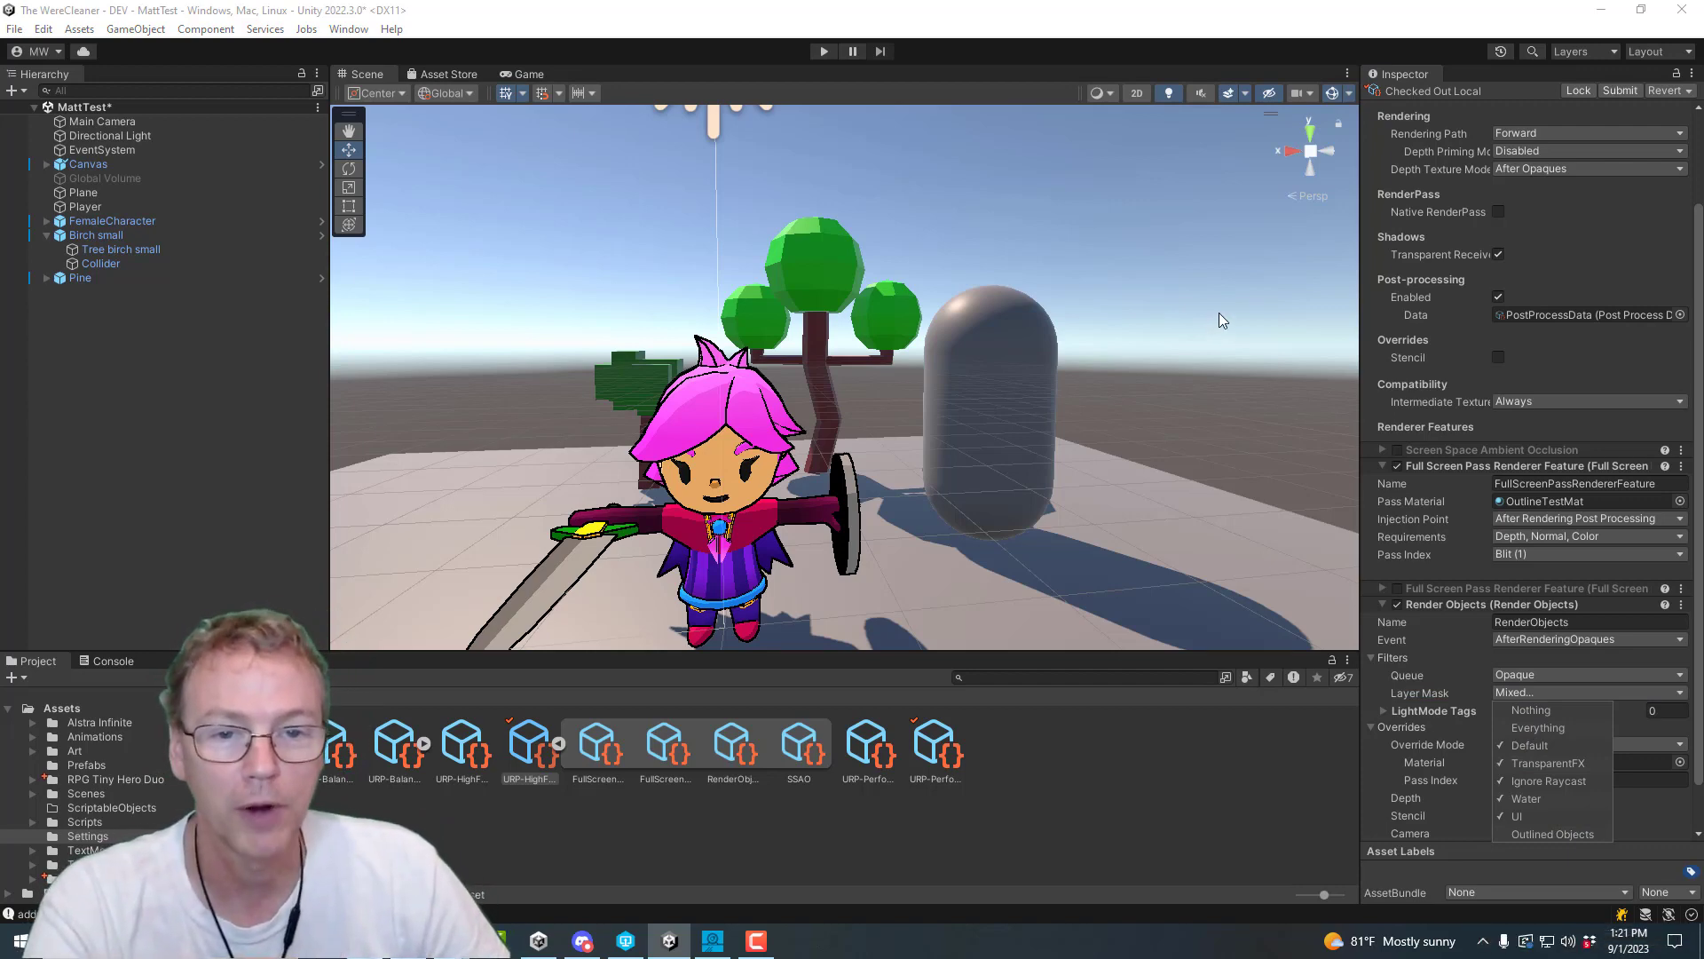
left_click(824, 50)
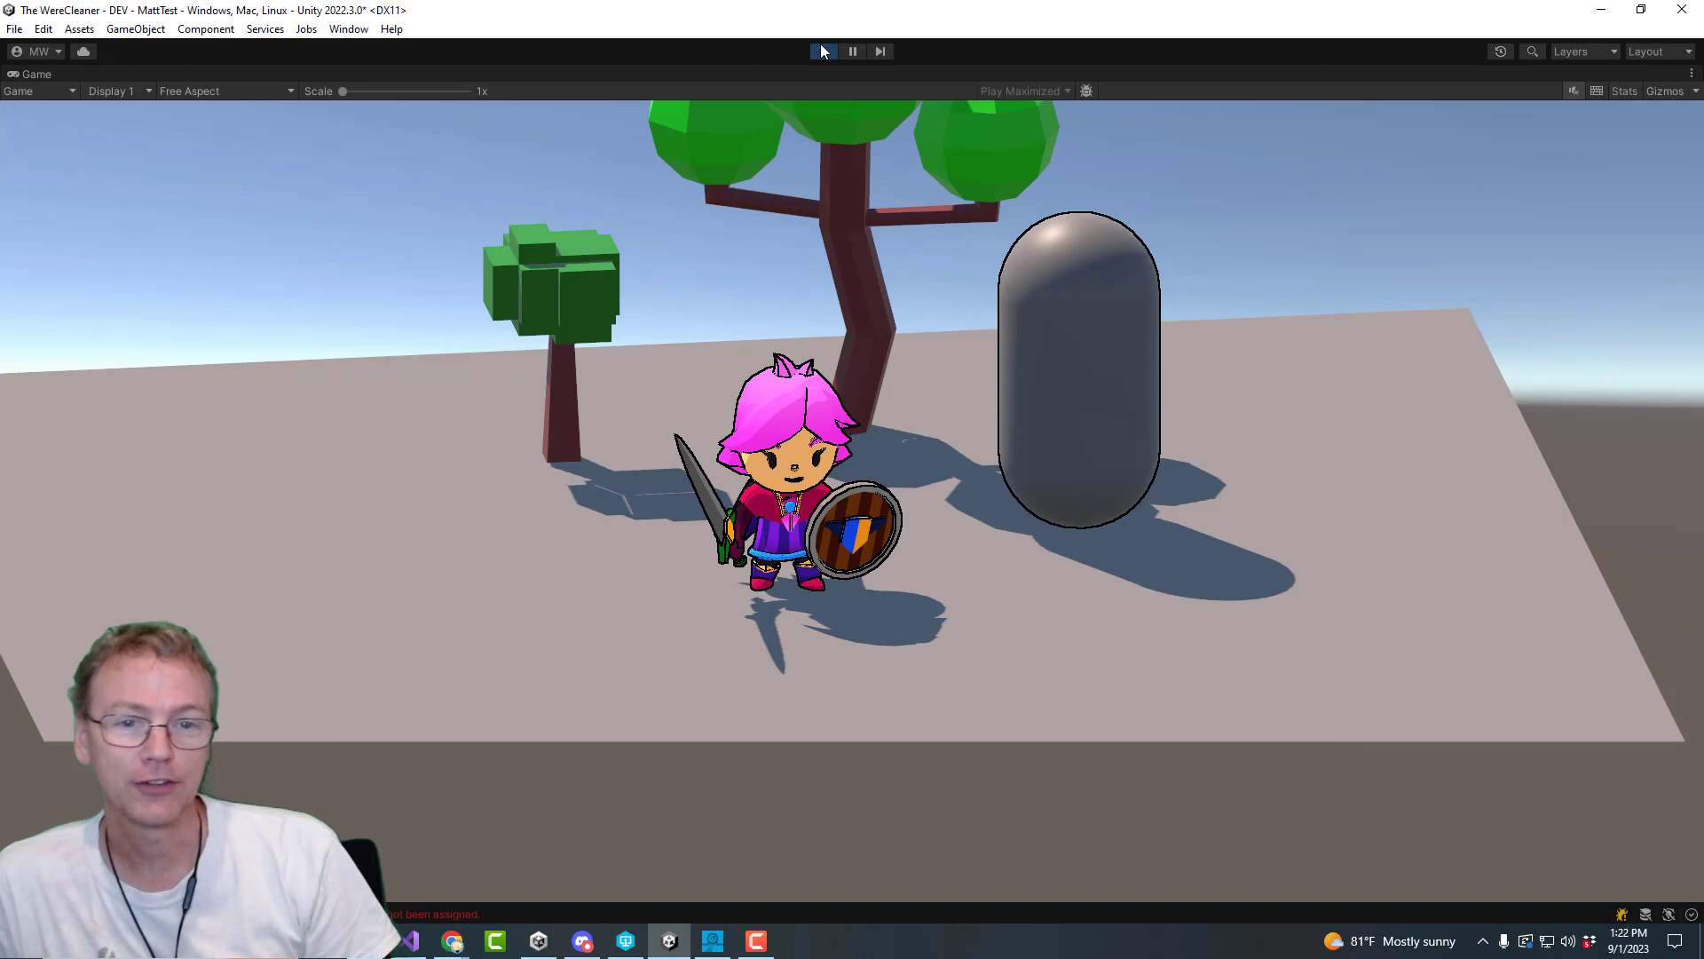